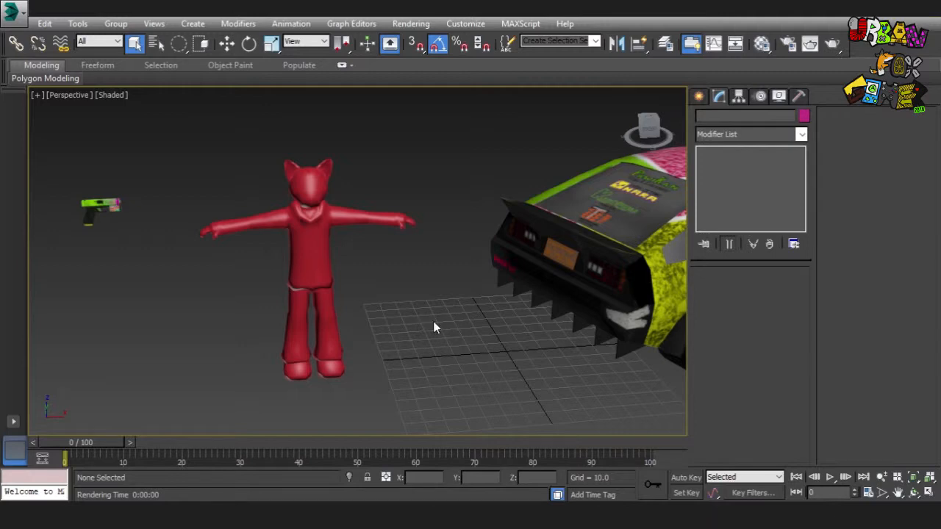
pyautogui.scroll(-5, 436, 317)
pyautogui.scroll(5, 441, 312)
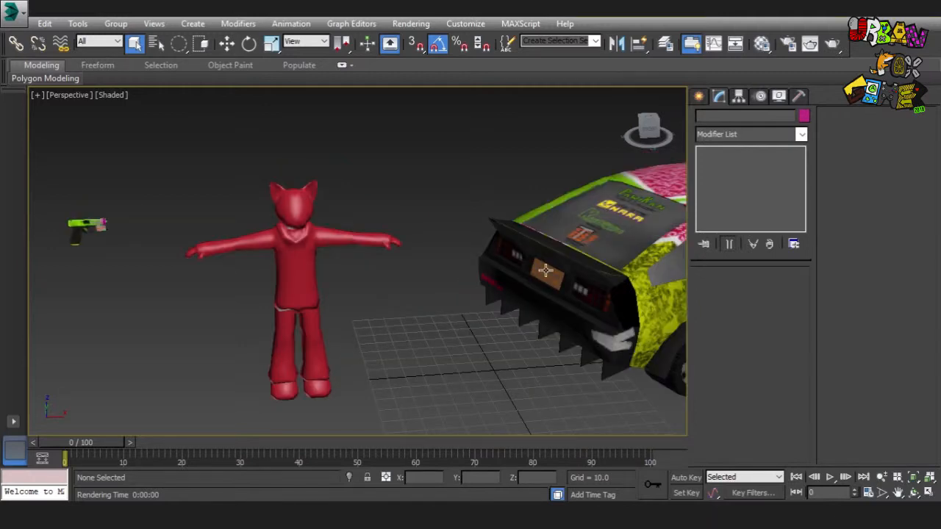
pyautogui.scroll(-3, 544, 271)
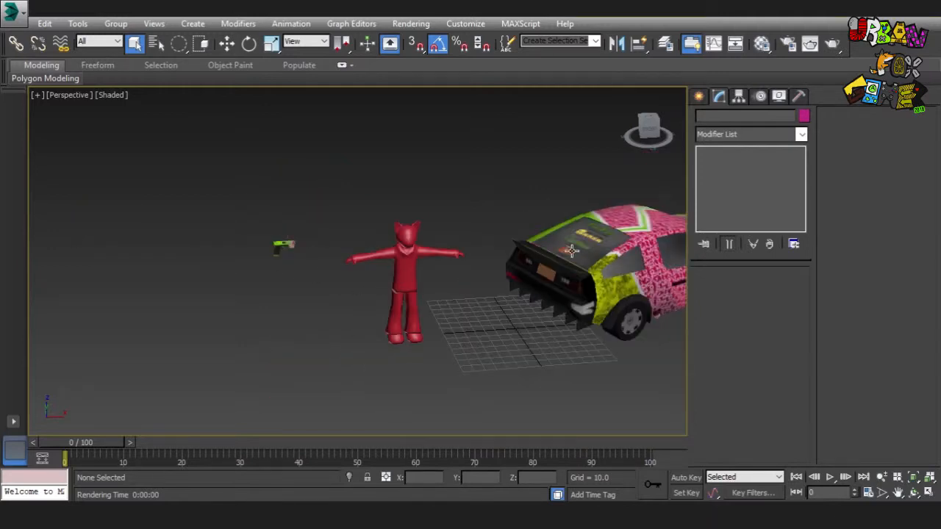
pyautogui.scroll(3, 609, 264)
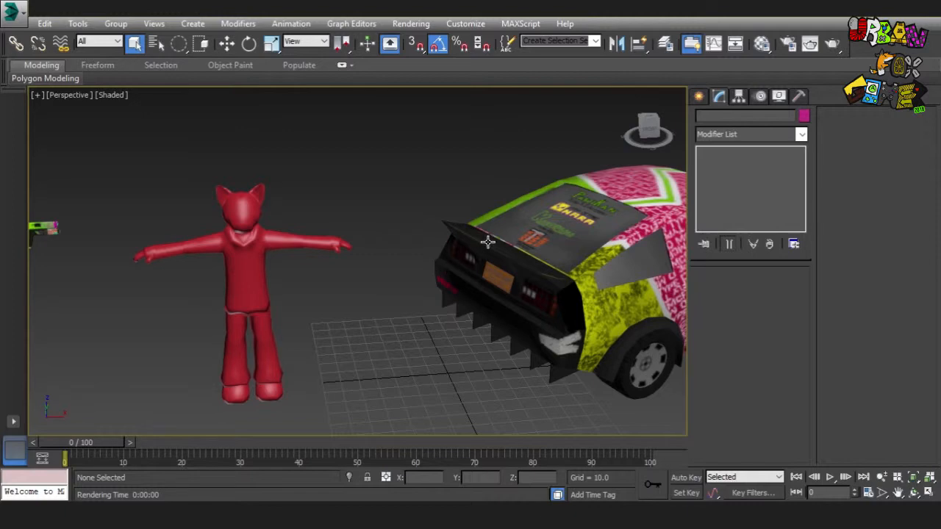
pyautogui.scroll(-3, 489, 246)
pyautogui.scroll(3, 327, 257)
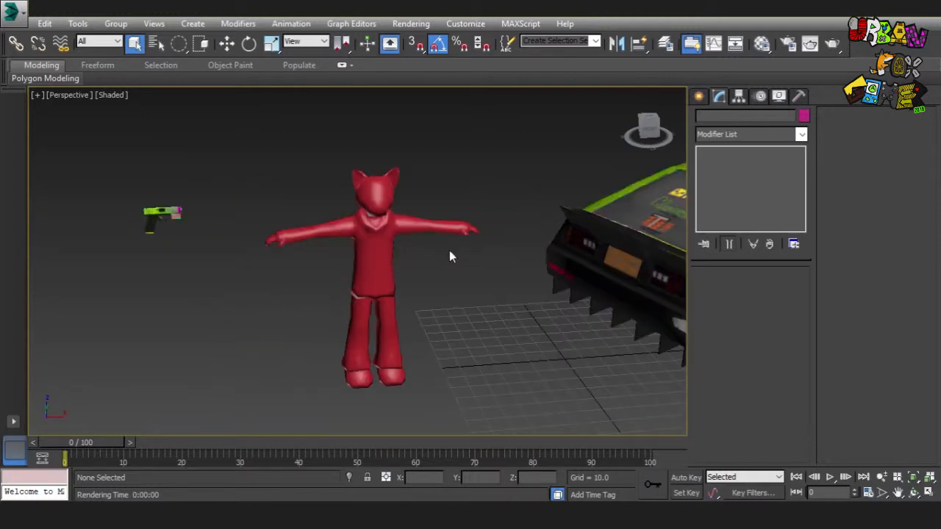
pyautogui.click(362, 234)
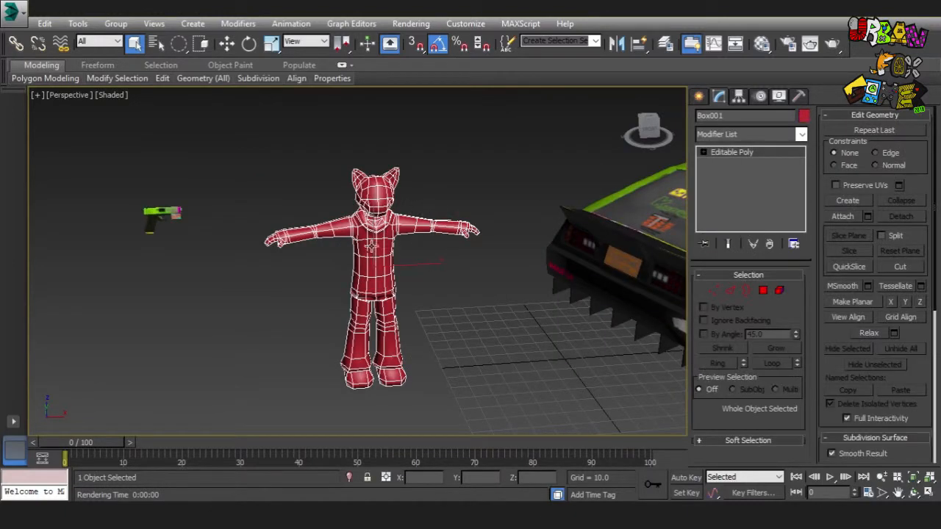
pyautogui.click(483, 203)
pyautogui.click(379, 219)
pyautogui.click(441, 198)
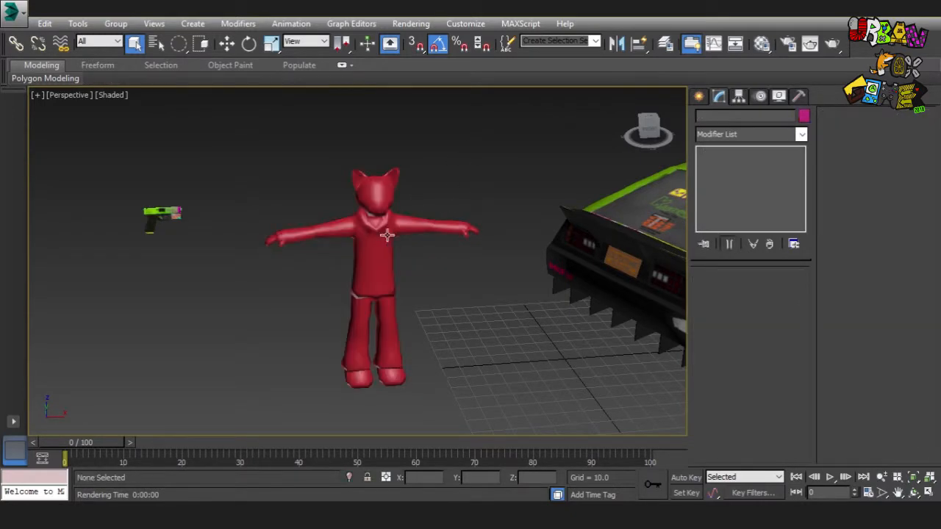
# - Clone the red character mesh as an independent copy named "outline model"
pyautogui.click(382, 235)
pyautogui.scroll(5, 382, 236)
pyautogui.rightClick(391, 206)
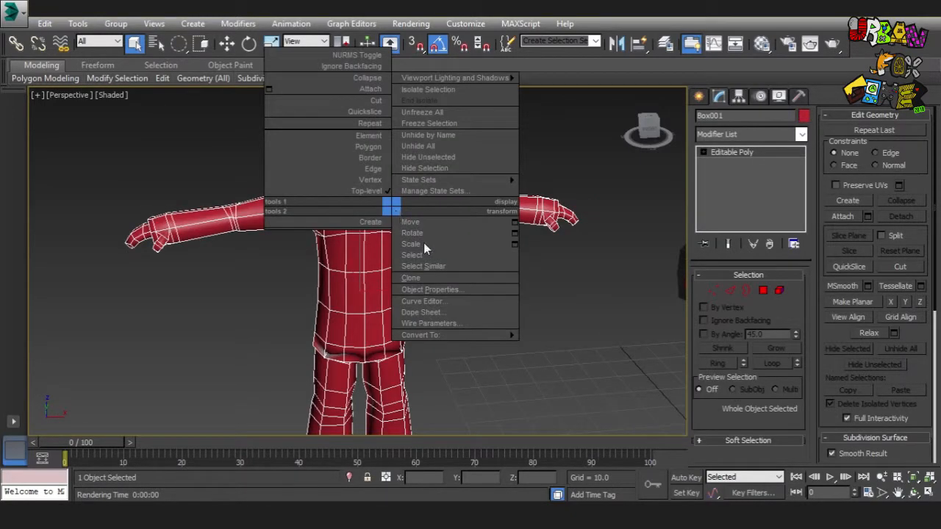
pyautogui.click(435, 273)
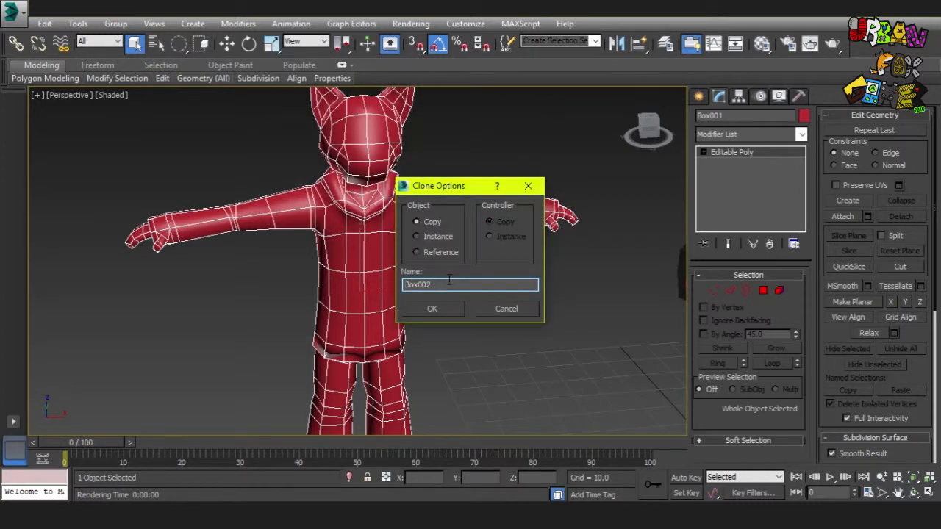
pyautogui.write('outline model')
pyautogui.press('Return')
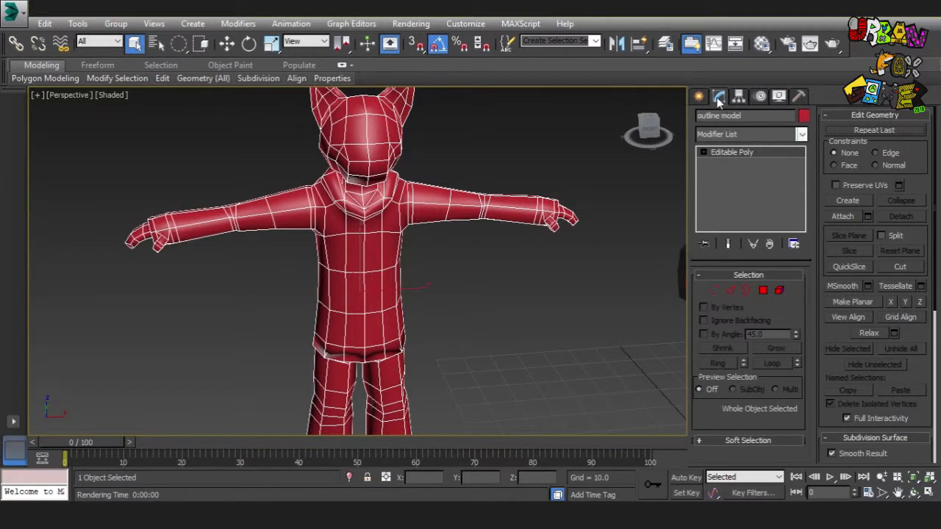
# - Add a Push modifier to the outline model
pyautogui.click(801, 135)
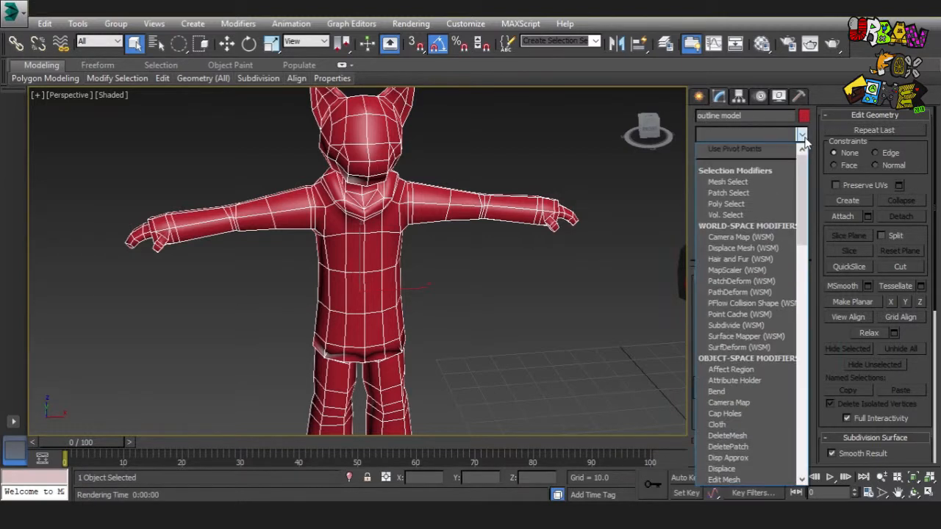
pyautogui.press('p')
pyautogui.press('p')
pyautogui.press('p')
pyautogui.press('p')
pyautogui.press('p')
pyautogui.press('p')
pyautogui.press('p')
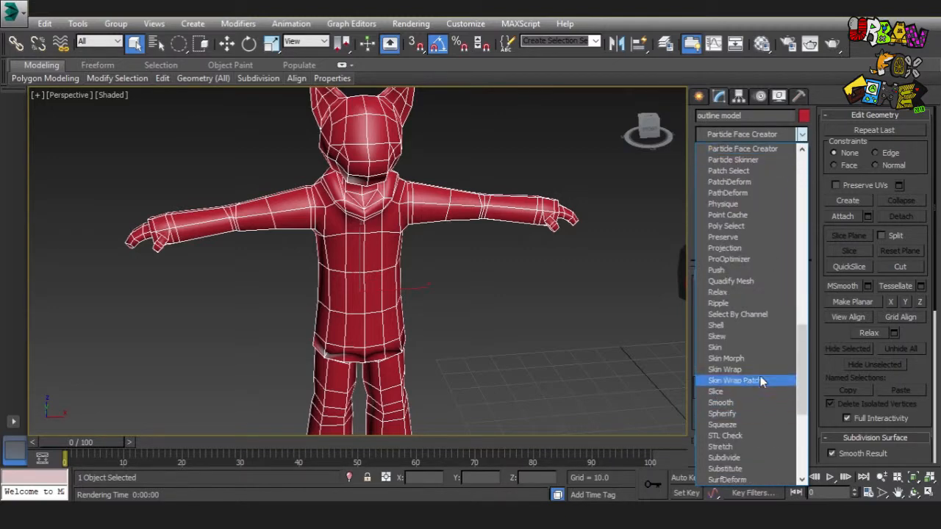
pyautogui.press('p')
pyautogui.press('p')
pyautogui.press('p')
pyautogui.press('p')
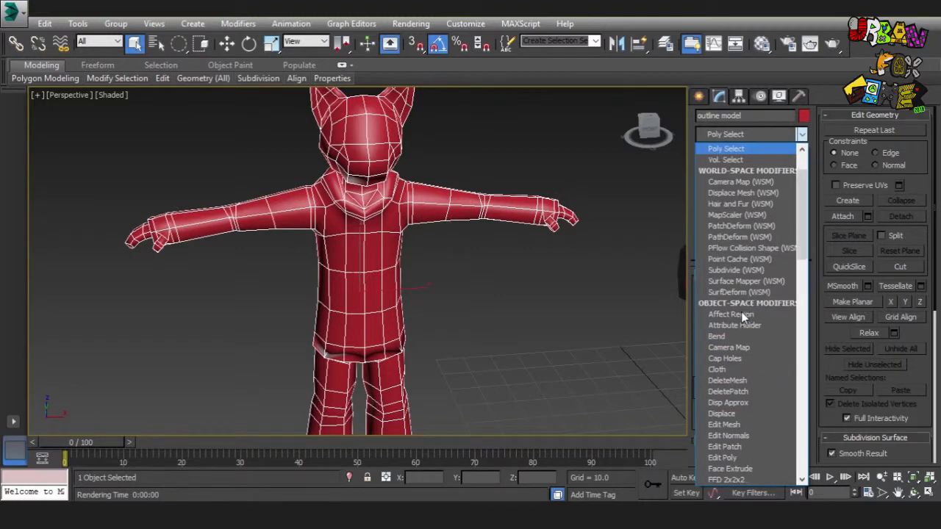
pyautogui.press('p')
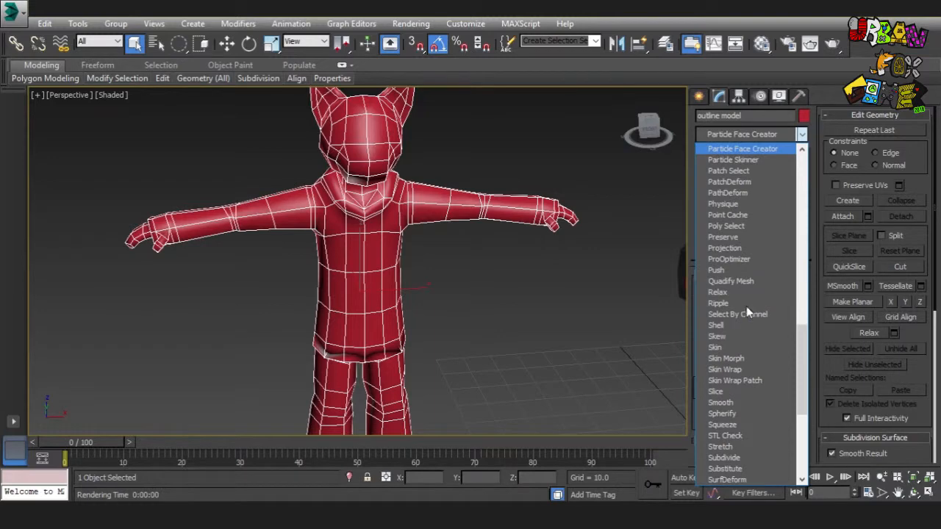
pyautogui.click(756, 271)
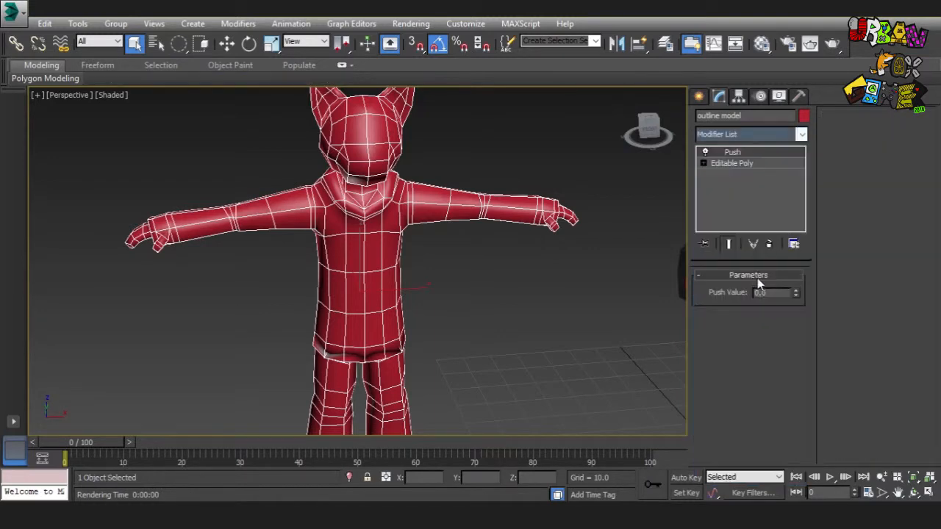
# - Set the Push Value to 0.45, checking the offset along the arm in wireframe before returning to shaded display
pyautogui.moveTo(476, 204); pyautogui.dragTo(484, 275, button='middle')
pyautogui.scroll(5, 484, 275)
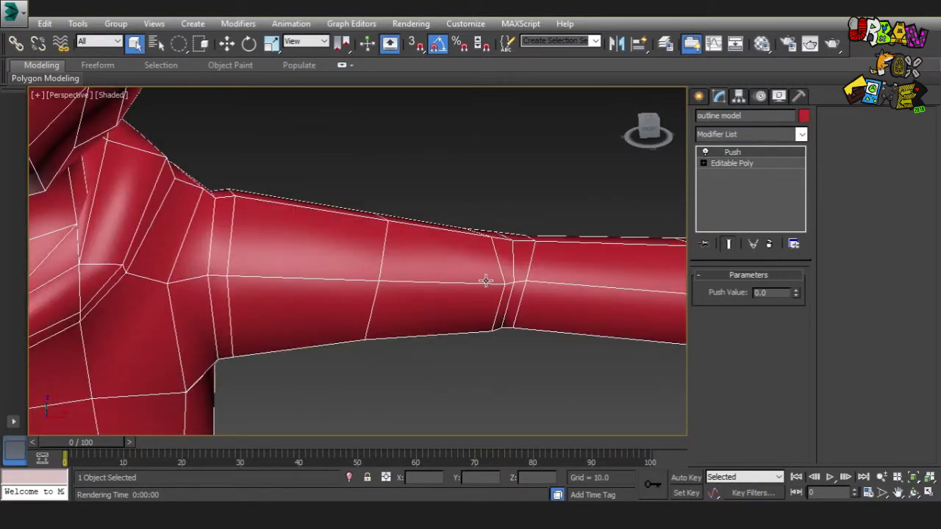
pyautogui.scroll(-2, 485, 280)
pyautogui.press('F3')
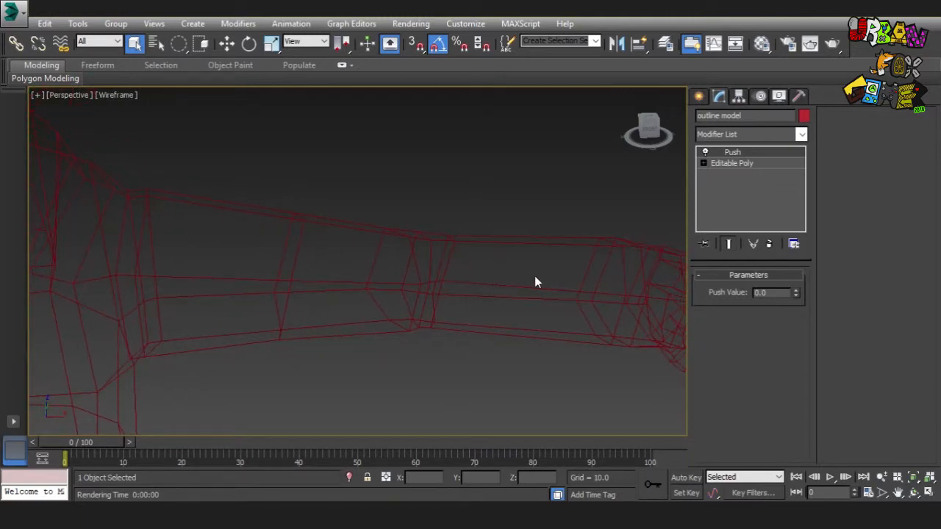
pyautogui.moveTo(798, 294); pyautogui.dragTo(800, 262)
pyautogui.moveTo(639, 298); pyautogui.dragTo(586, 305, button='middle')
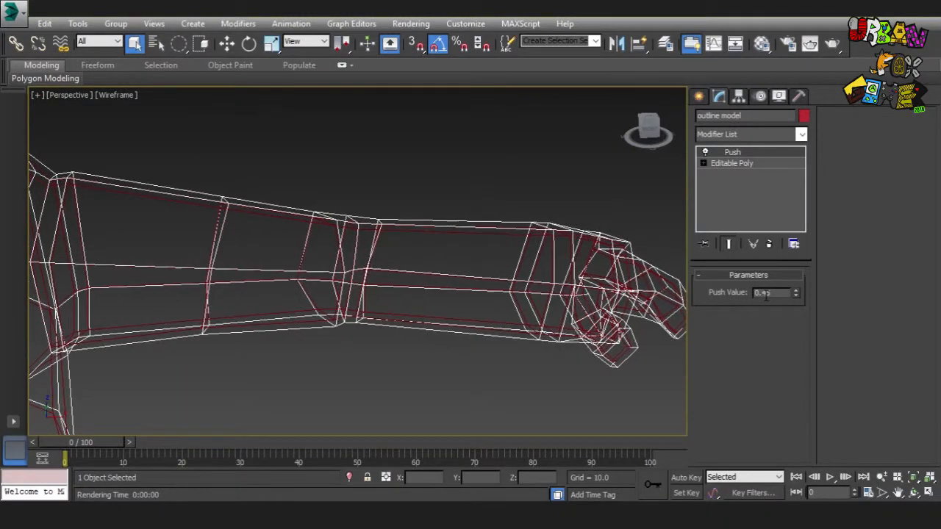
pyautogui.scroll(-5, 501, 331)
pyautogui.moveTo(415, 312); pyautogui.dragTo(445, 286, button='middle')
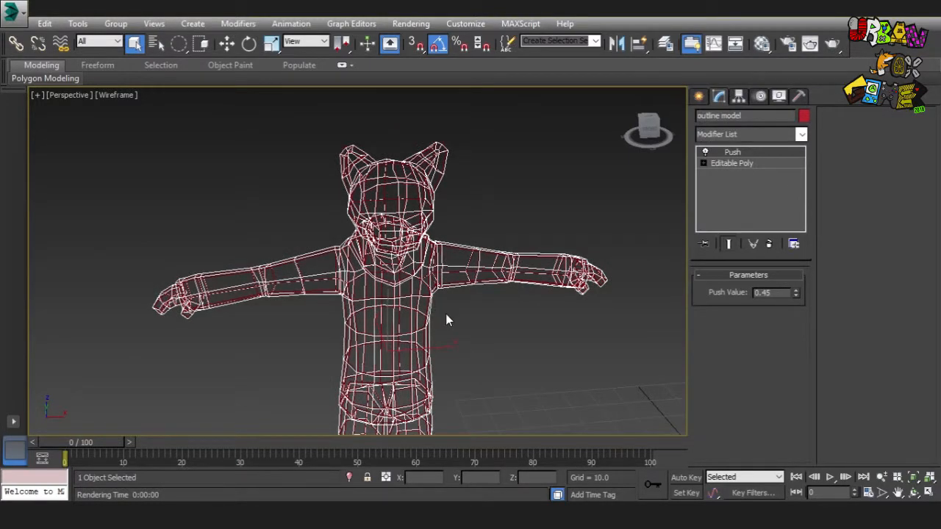
pyautogui.press('F3')
# - Collapse the Push modifier into the outline model's Editable Poly and accept the collapse
pyautogui.rightClick(728, 168)
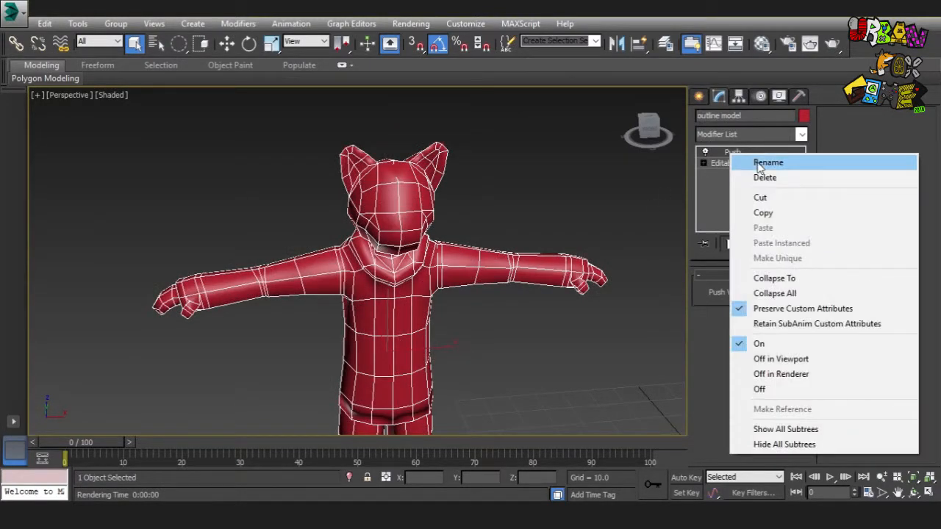
pyautogui.click(794, 279)
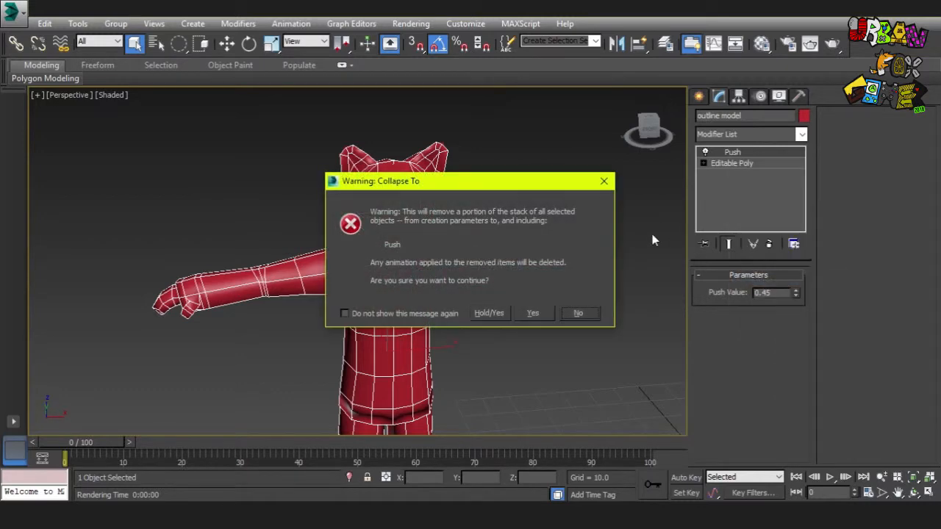
pyautogui.click(532, 314)
# - Examine the gap between the outline model and the original character around the shoulder and arm in wireframe and shaded display
pyautogui.moveTo(490, 236); pyautogui.dragTo(502, 234, button='middle')
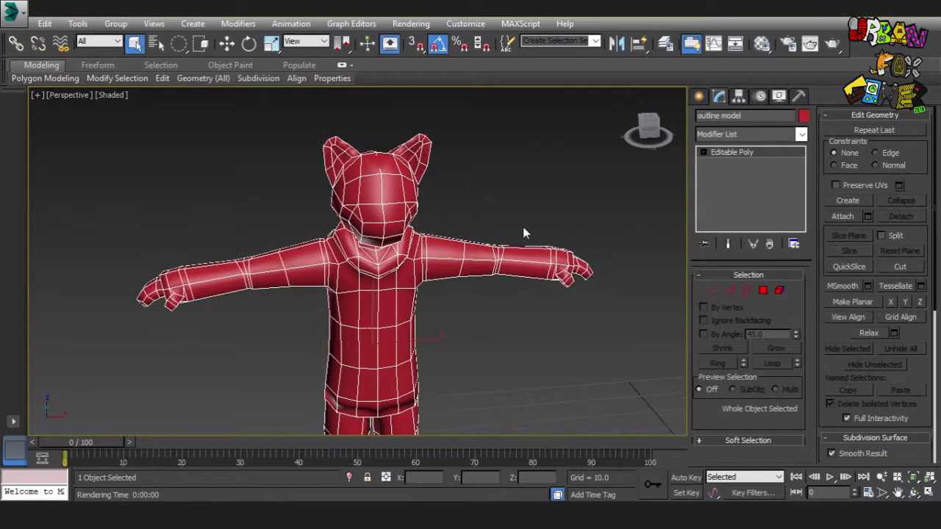
pyautogui.moveTo(476, 205); pyautogui.dragTo(487, 202, button='middle')
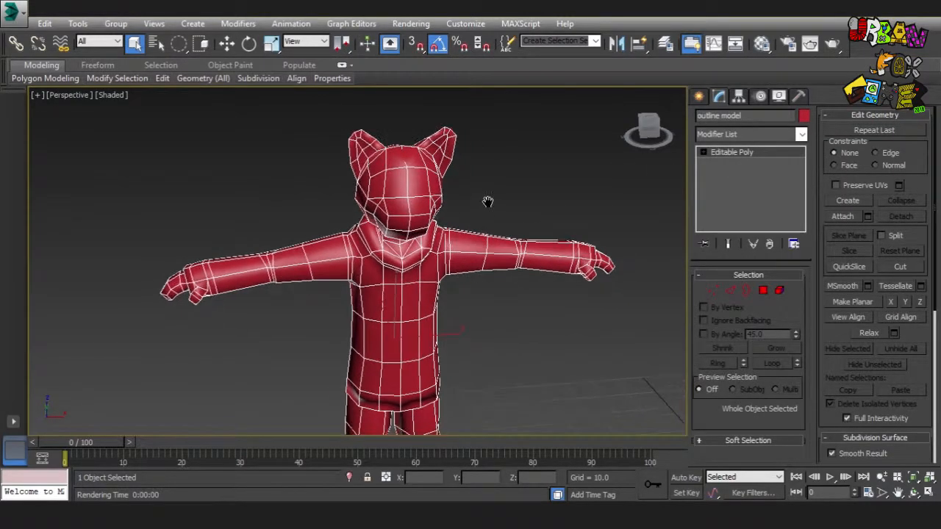
pyautogui.scroll(5, 479, 218)
pyautogui.press('F3')
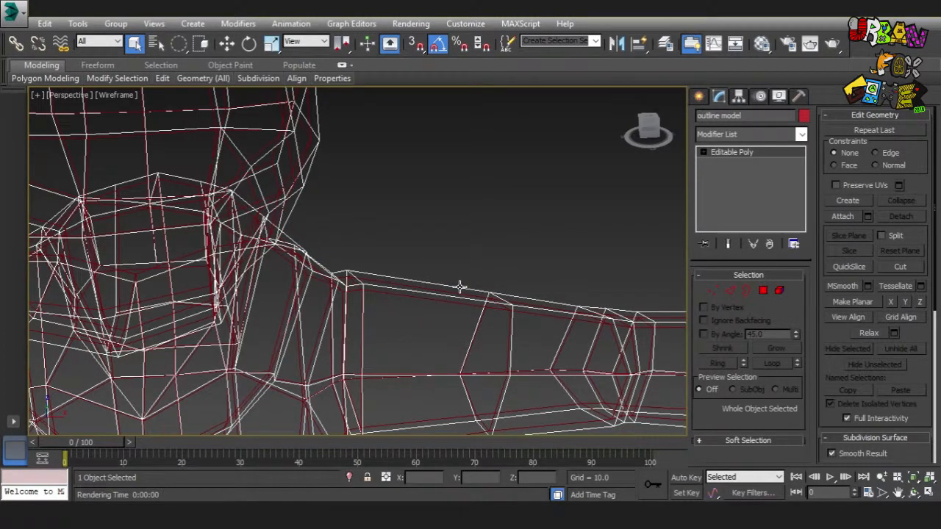
pyautogui.scroll(-8, 375, 294)
pyautogui.scroll(6, 308, 298)
pyautogui.press('F3')
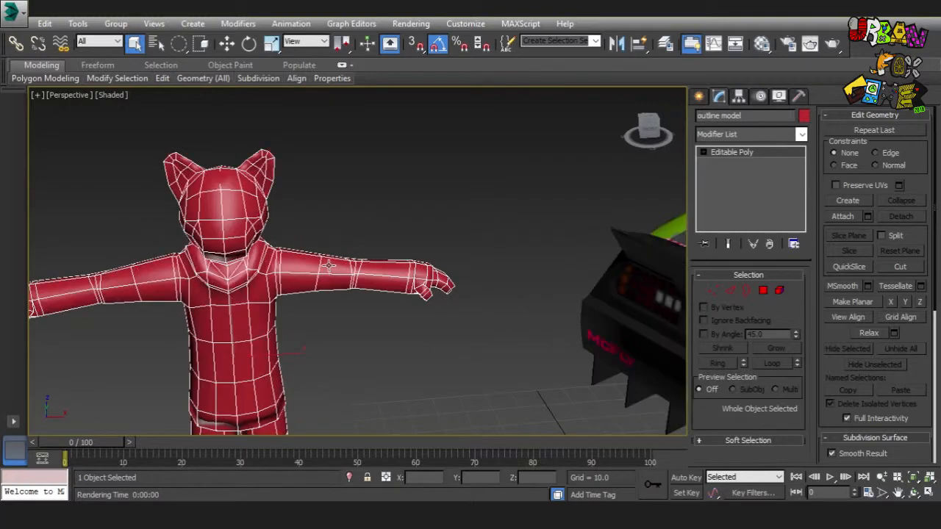
pyautogui.scroll(8, 331, 267)
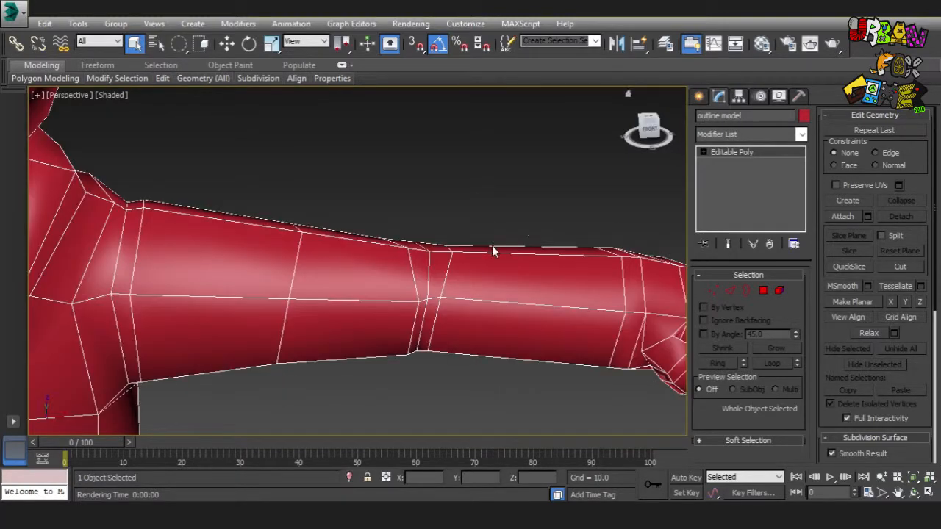
pyautogui.scroll(-8, 498, 248)
pyautogui.scroll(8, 501, 253)
pyautogui.scroll(-8, 502, 252)
# - Change the 09 - Default material's diffuse color to dark red and assign it to the outline model
pyautogui.press('m')
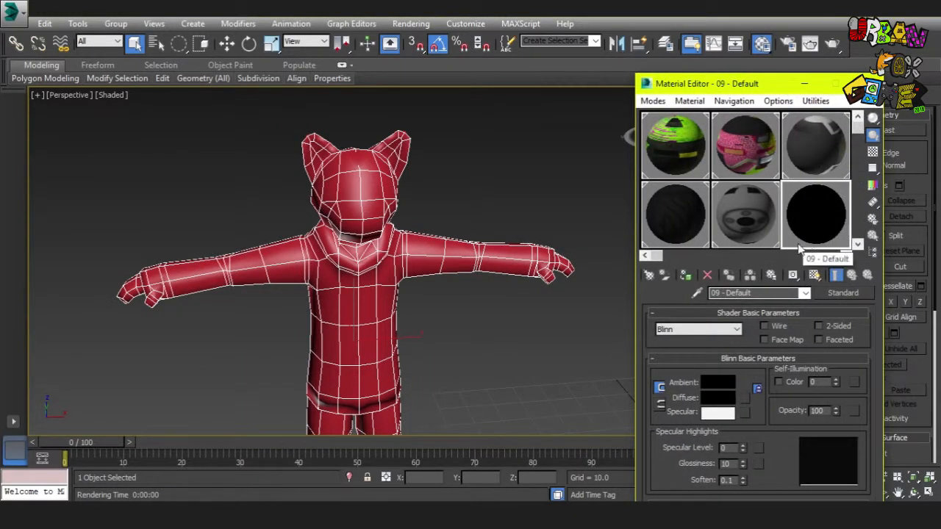
pyautogui.click(718, 398)
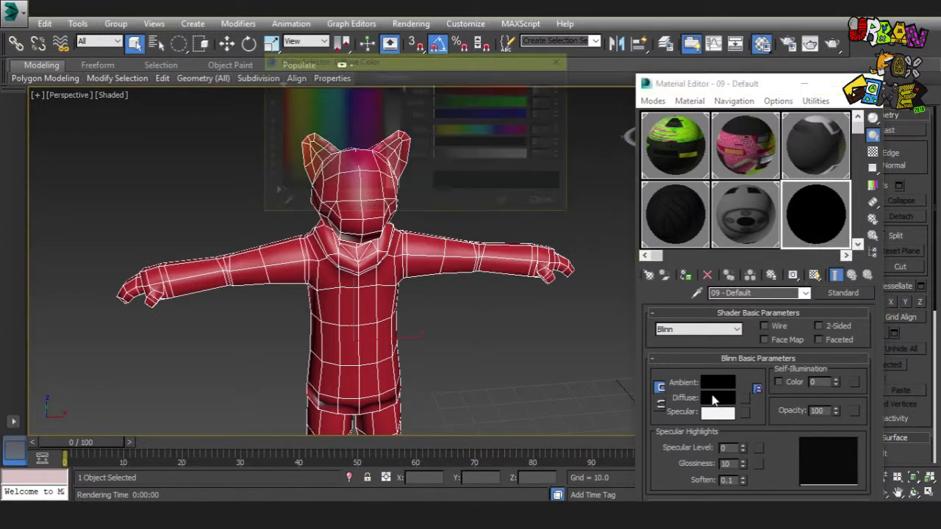
pyautogui.moveTo(281, 121); pyautogui.dragTo(277, 105)
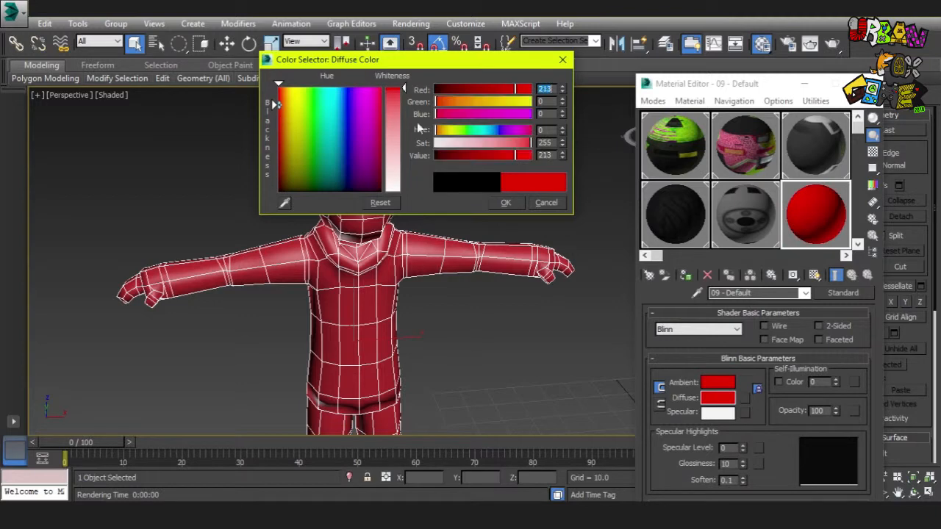
pyautogui.moveTo(509, 160); pyautogui.dragTo(440, 158)
pyautogui.click(507, 202)
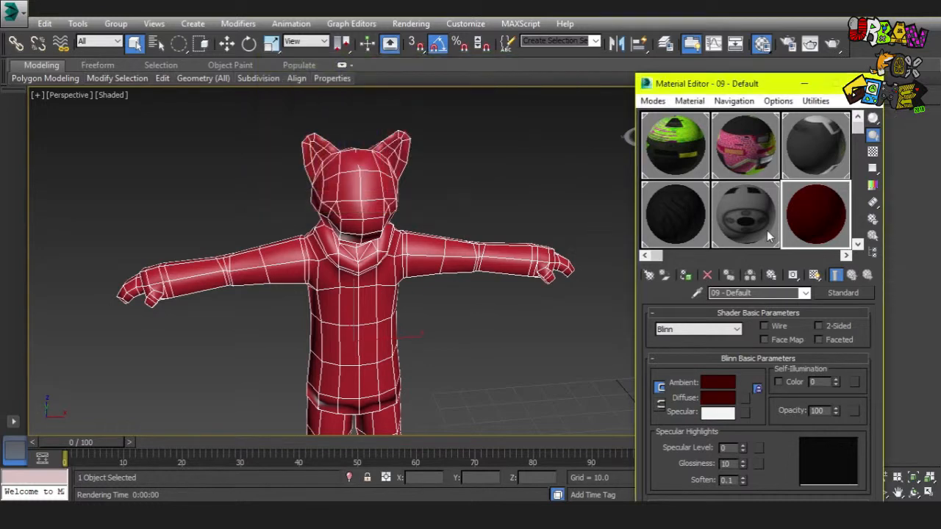
pyautogui.moveTo(819, 219); pyautogui.dragTo(526, 270)
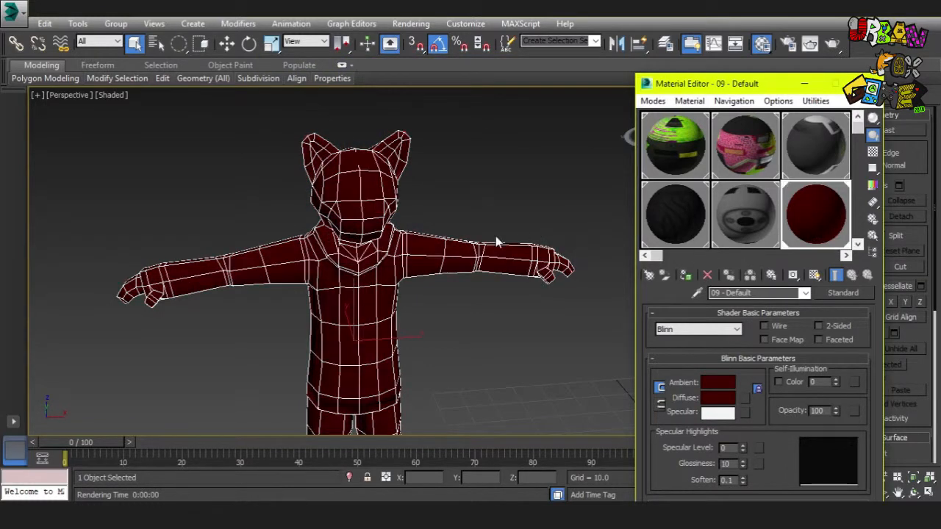
pyautogui.click(471, 207)
# - Render the perspective view to check the character with its dark red material, and close the render and material windows
pyautogui.moveTo(452, 242); pyautogui.dragTo(485, 252, button='middle')
pyautogui.scroll(5, 444, 246)
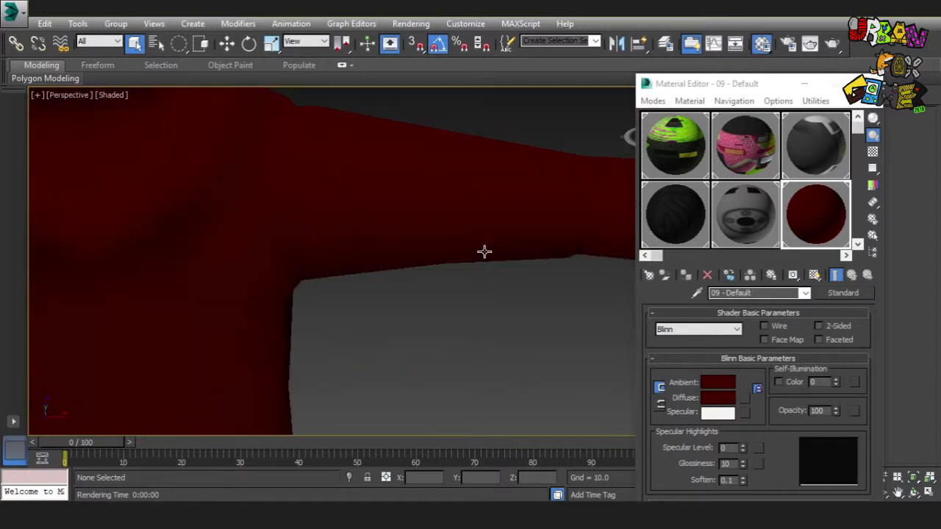
pyautogui.scroll(-5, 474, 258)
pyautogui.hotkey('shift', 'q')
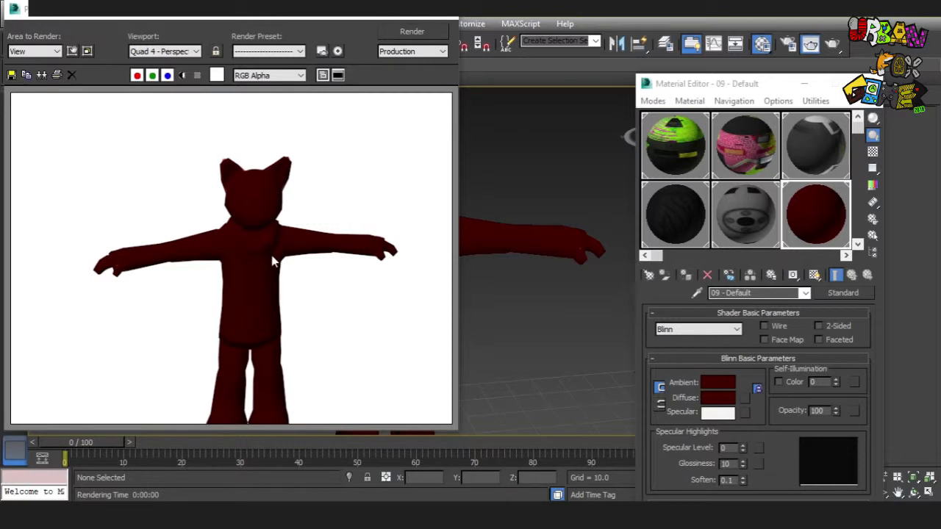
pyautogui.click(449, 9)
pyautogui.click(852, 83)
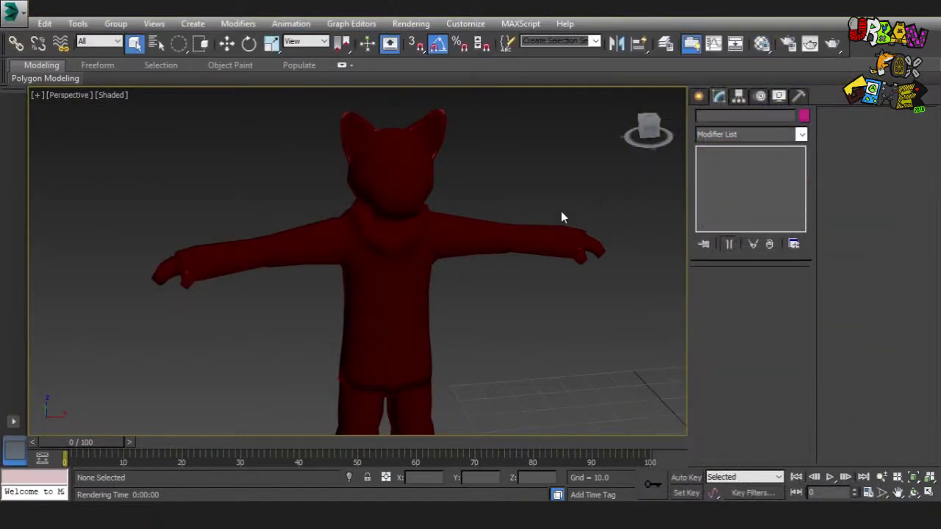
# - Apply a Normal modifier to the outline model with Flip Normals enabled
pyautogui.click(542, 235)
pyautogui.scroll(5, 523, 220)
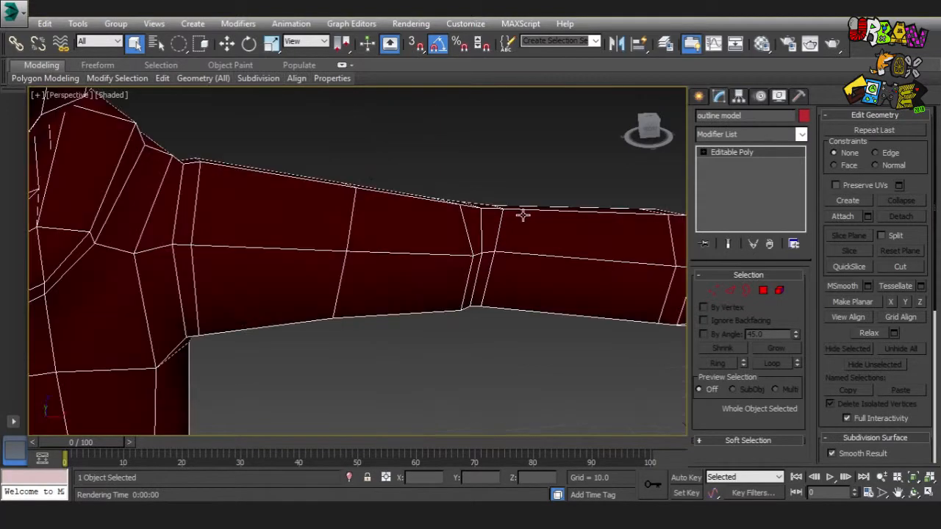
pyautogui.scroll(-2, 502, 233)
pyautogui.scroll(2, 504, 231)
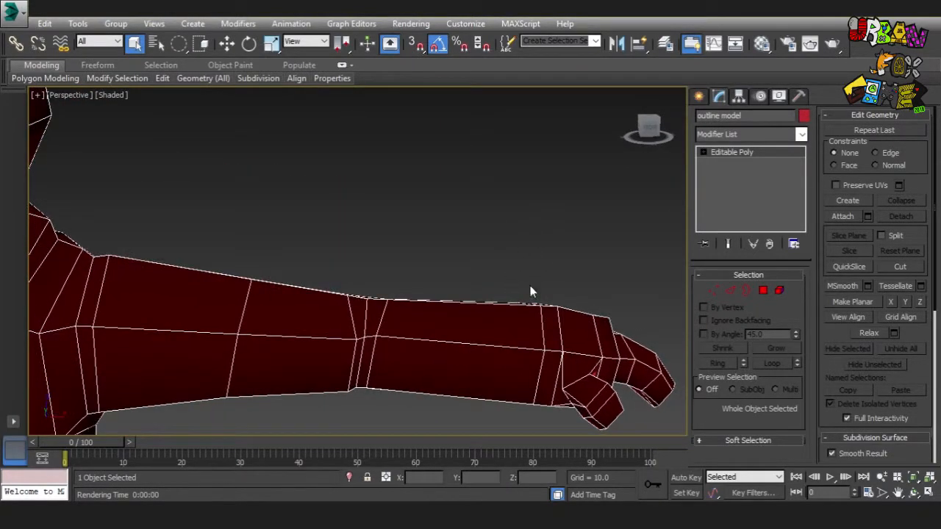
pyautogui.scroll(-5, 458, 328)
pyautogui.scroll(5, 443, 311)
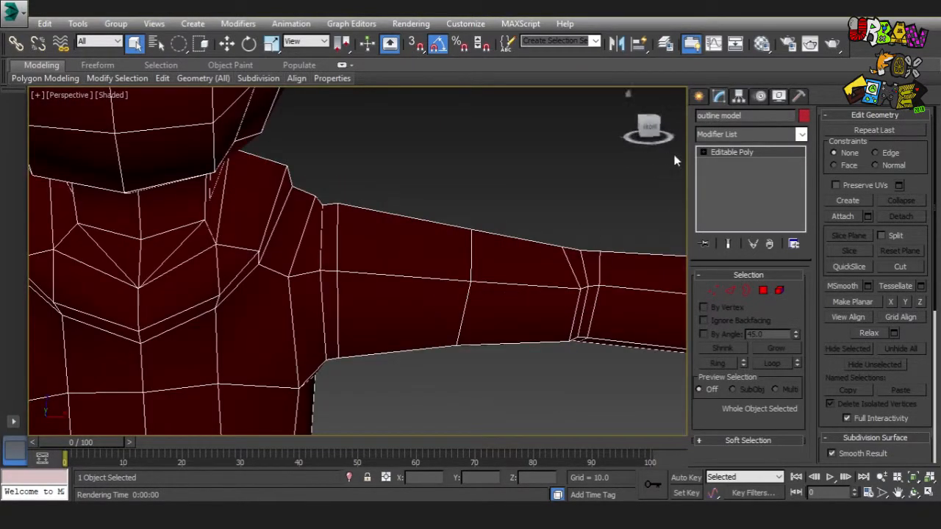
pyautogui.click(761, 136)
pyautogui.press('n')
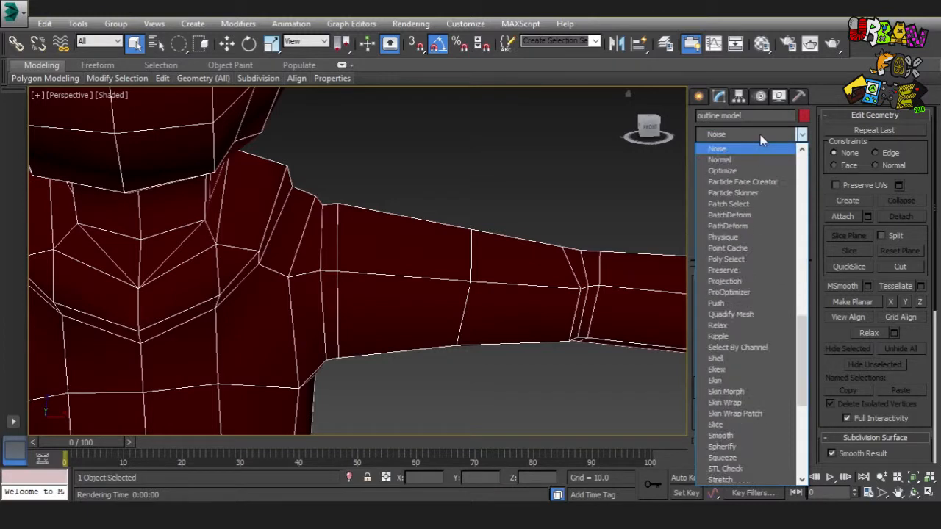
pyautogui.click(738, 160)
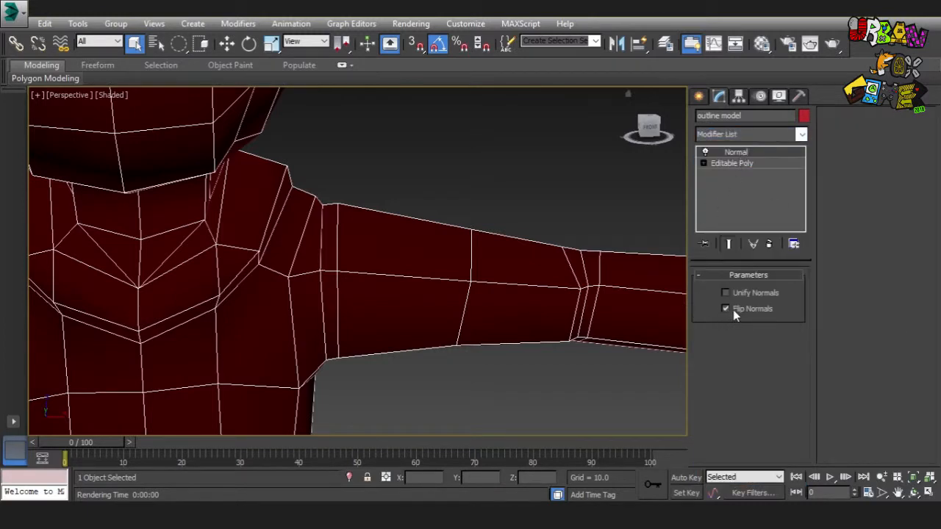
# - Collapse the Normal modifier into the outline model's Editable Poly and accept the collapse
pyautogui.scroll(-5, 644, 297)
pyautogui.scroll(2, 549, 297)
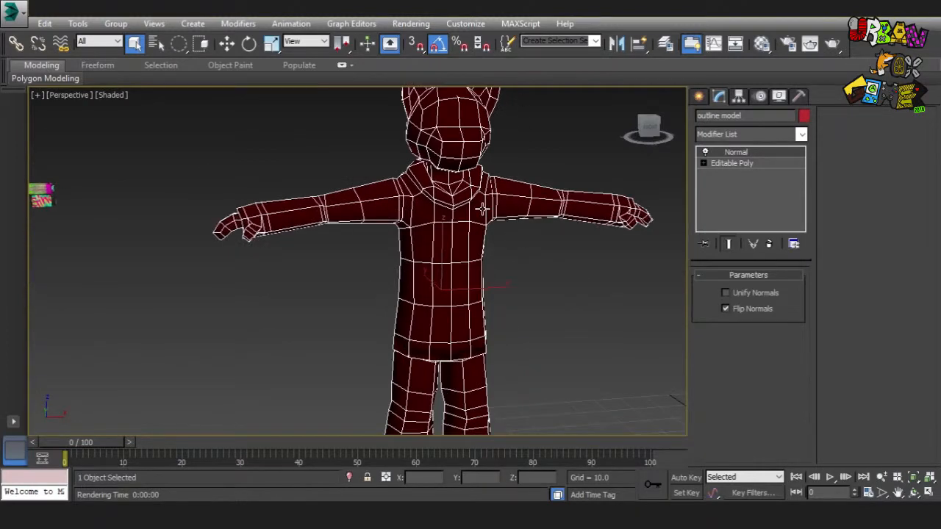
pyautogui.rightClick(724, 151)
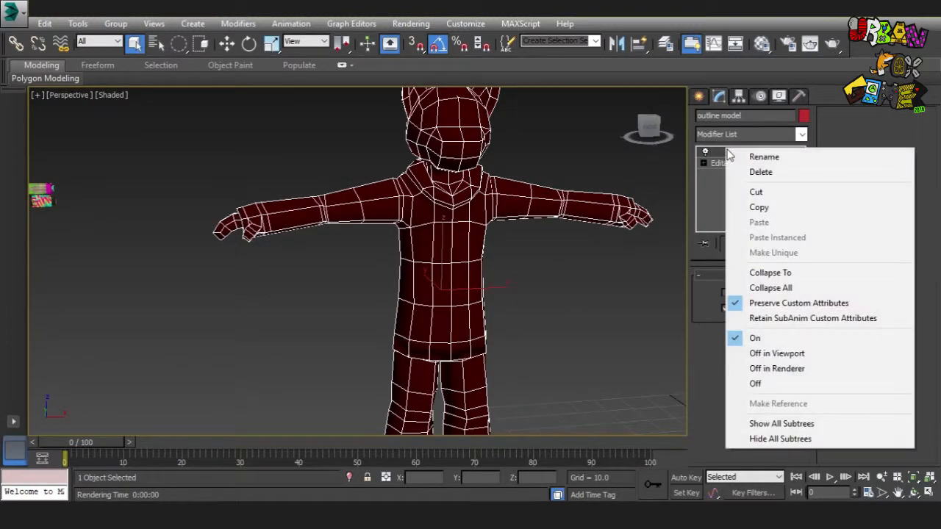
pyautogui.click(786, 274)
pyautogui.click(541, 312)
# - Render the perspective view of the shoulder, the head and the character's upper body to check the outline
pyautogui.scroll(-3, 545, 232)
pyautogui.scroll(5, 535, 226)
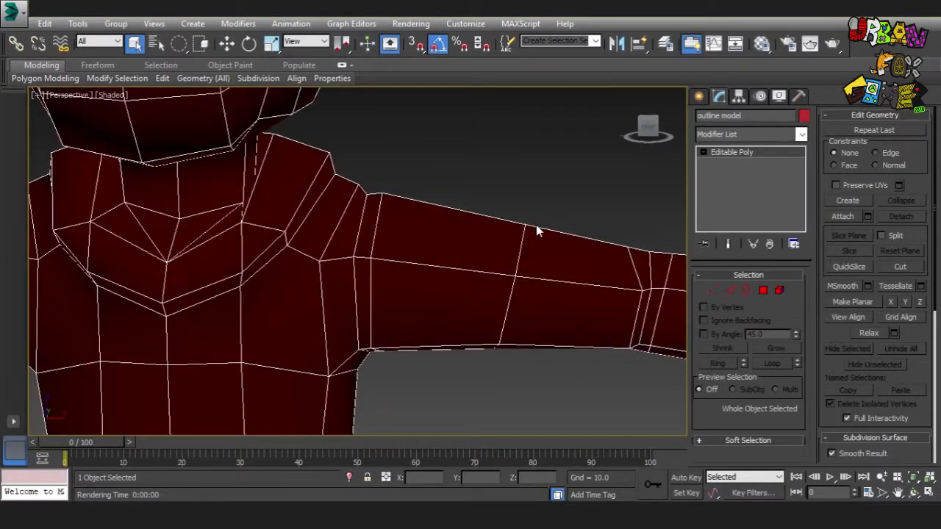
pyautogui.hotkey('shift', 'q')
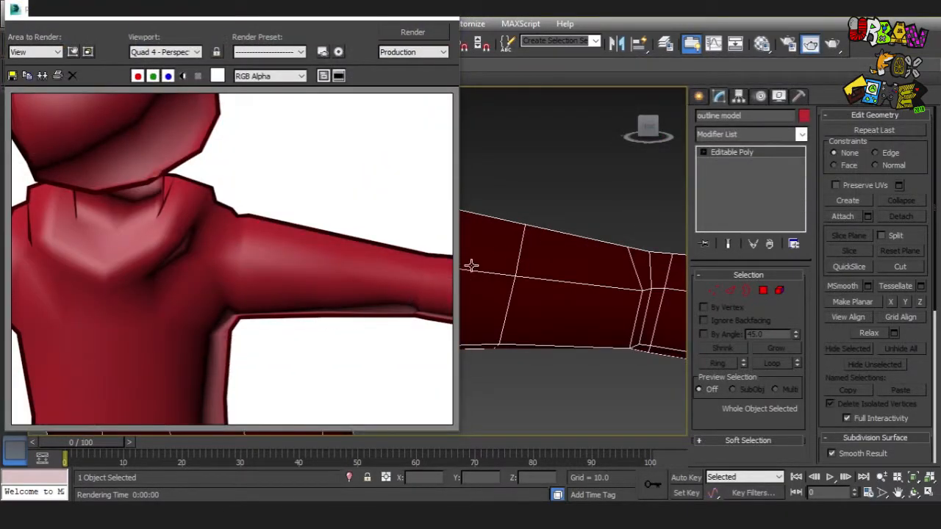
pyautogui.scroll(2, 494, 261)
pyautogui.scroll(-8, 515, 250)
pyautogui.scroll(6, 542, 276)
pyautogui.scroll(-3, 550, 227)
pyautogui.hotkey('shift', 'q')
pyautogui.scroll(-5, 588, 288)
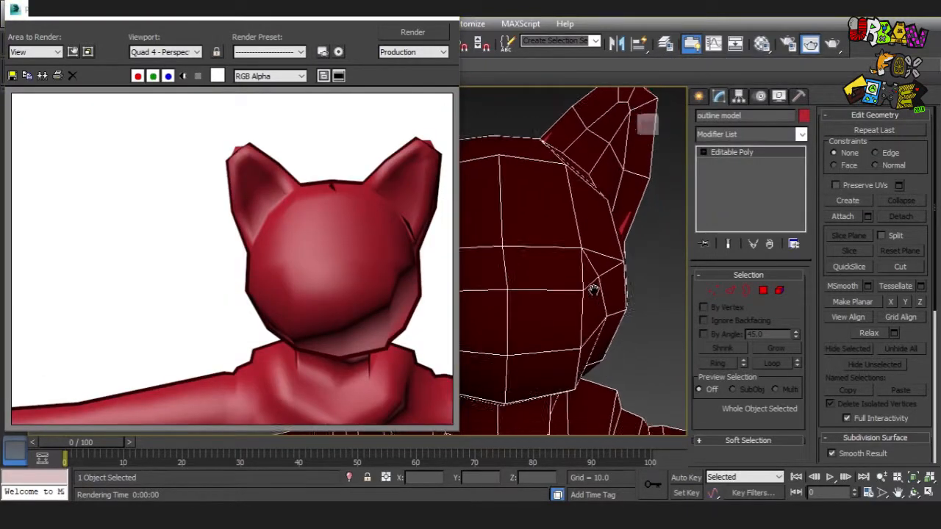
pyautogui.hotkey('shift', 'q')
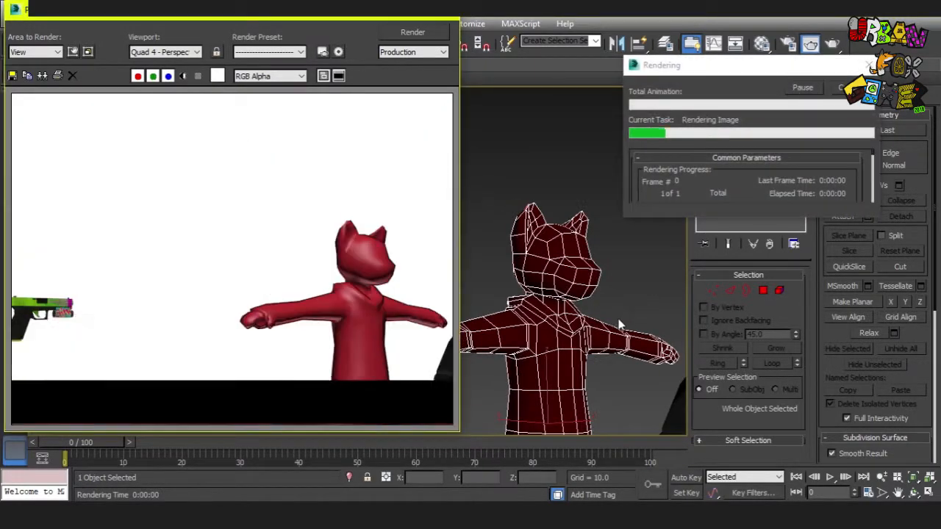
# - Render close-ups of the underarm area from two angles and close the render window
pyautogui.scroll(6, 584, 294)
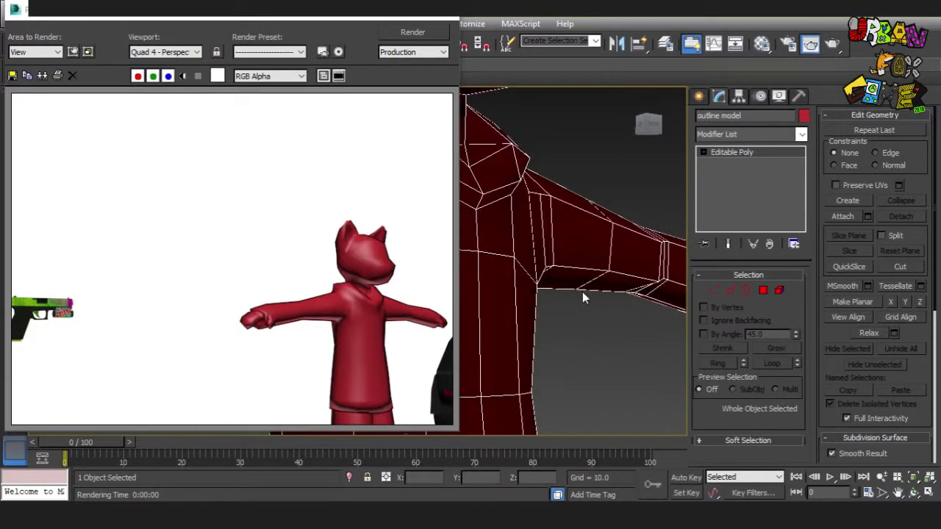
pyautogui.hotkey('shift', 'q')
pyautogui.scroll(1, 580, 290)
pyautogui.keyDown('alt'); pyautogui.moveTo(581, 289); pyautogui.dragTo(666, 284, button='middle'); pyautogui.keyUp('alt')
pyautogui.hotkey('shift', 'q')
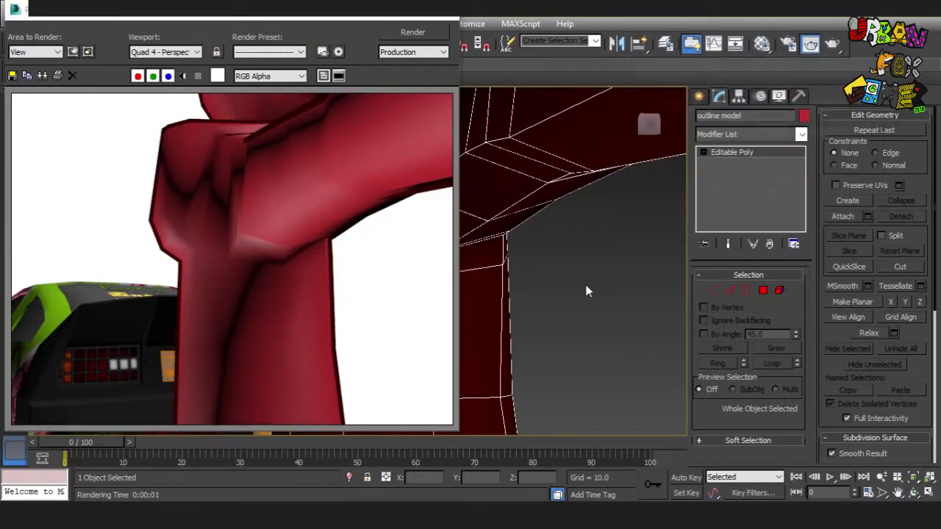
pyautogui.moveTo(581, 184); pyautogui.dragTo(606, 237, button='middle')
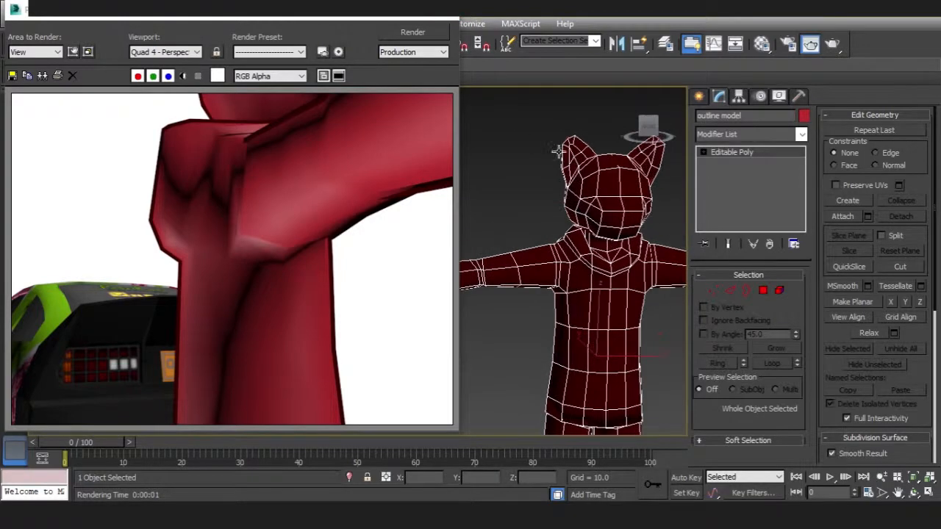
pyautogui.click(453, 16)
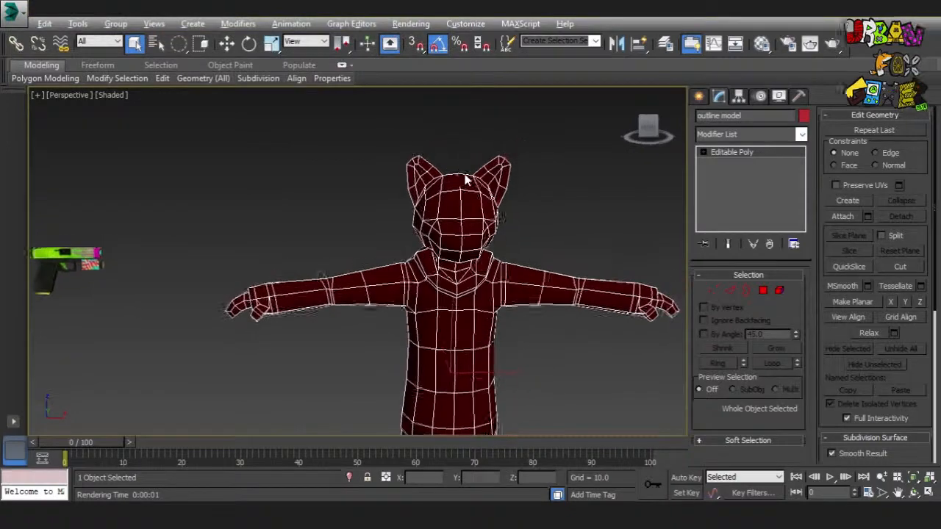
# - Select the pistol model and examine its textured mesh from several angles
pyautogui.scroll(5, 304, 219)
pyautogui.click(305, 218)
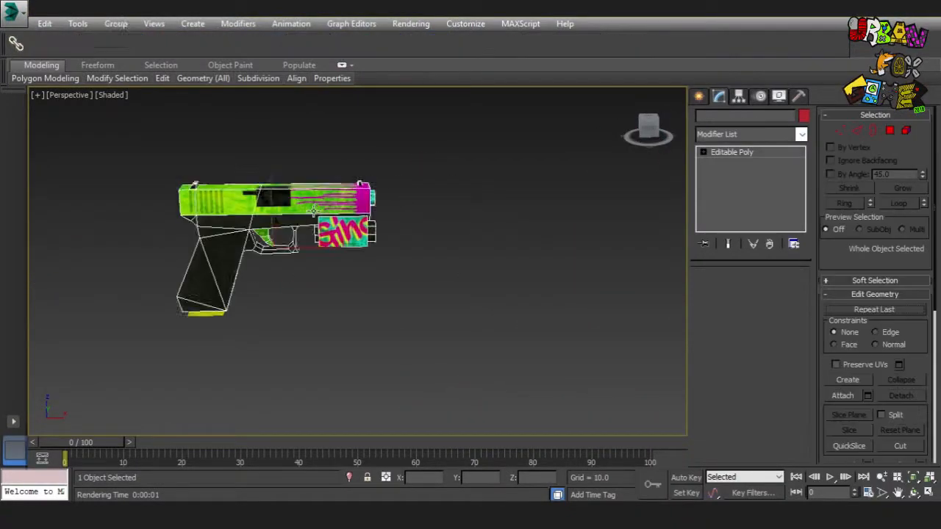
pyautogui.scroll(5, 348, 192)
pyautogui.scroll(-5, 348, 193)
pyautogui.keyDown('alt'); pyautogui.moveTo(348, 192); pyautogui.dragTo(437, 230, button='middle'); pyautogui.keyUp('alt')
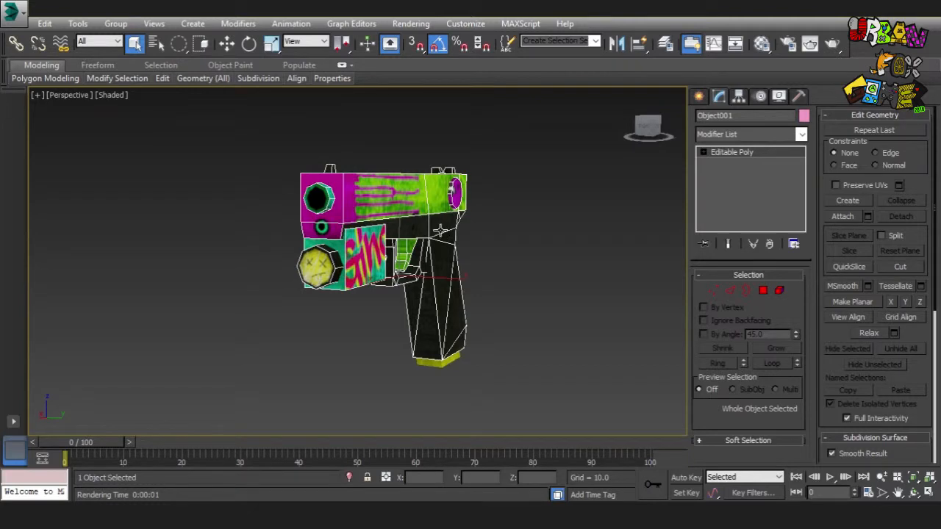
pyautogui.keyDown('alt'); pyautogui.moveTo(440, 230); pyautogui.dragTo(577, 203, button='middle'); pyautogui.keyUp('alt')
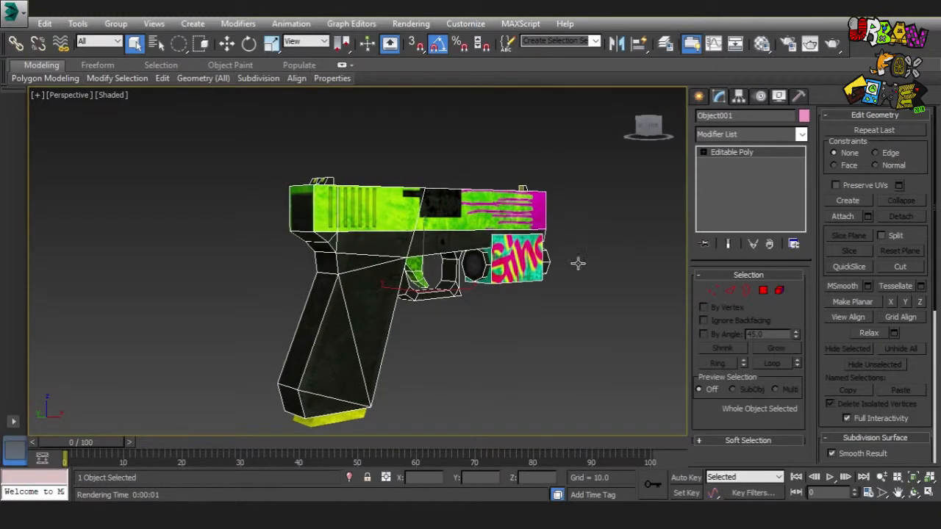
pyautogui.scroll(-2, 487, 264)
pyautogui.moveTo(488, 264); pyautogui.dragTo(385, 251, button='middle')
pyautogui.scroll(-2, 384, 247)
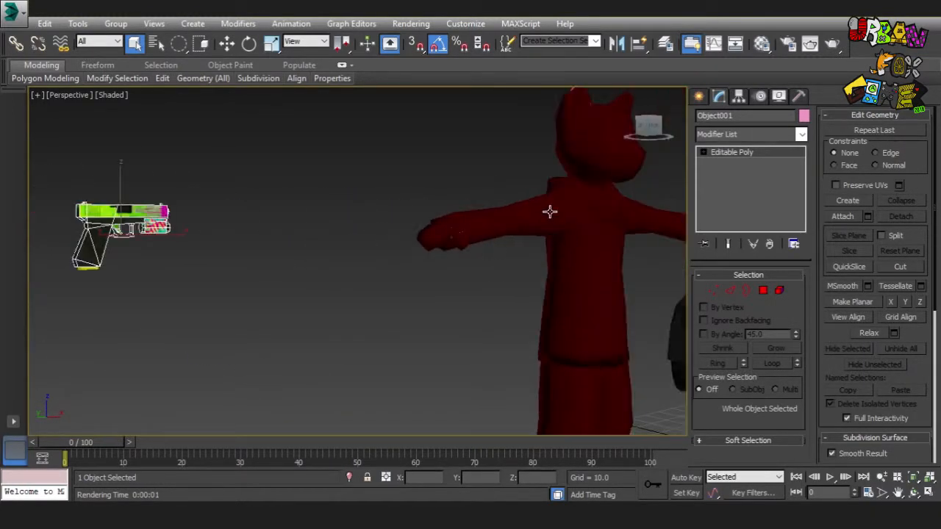
# - Select the character together with its outline, look over the surrounding scene, and select only the outline model
pyautogui.moveTo(550, 211); pyautogui.dragTo(502, 239, button='middle')
pyautogui.moveTo(453, 181); pyautogui.dragTo(587, 269)
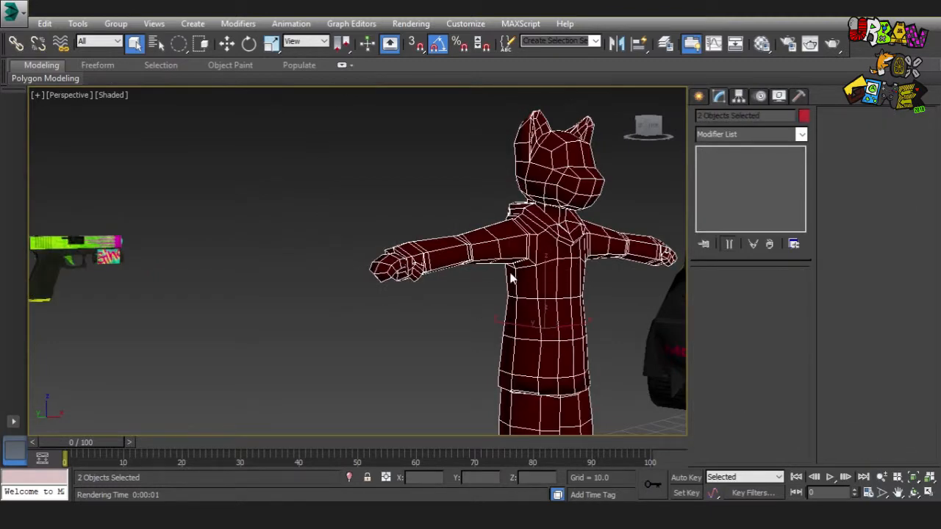
pyautogui.moveTo(347, 287); pyautogui.dragTo(380, 289, button='middle')
pyautogui.moveTo(364, 286); pyautogui.dragTo(280, 281, button='middle')
pyautogui.click(280, 283)
pyautogui.scroll(-2, 243, 284)
pyautogui.scroll(3, 279, 282)
pyautogui.scroll(-3, 331, 282)
pyautogui.scroll(-5, 400, 281)
pyautogui.moveTo(400, 281); pyautogui.dragTo(229, 281, button='middle')
pyautogui.keyDown('alt'); pyautogui.moveTo(230, 281); pyautogui.dragTo(467, 284, button='middle'); pyautogui.keyUp('alt')
pyautogui.click(637, 271)
pyautogui.moveTo(637, 272)
pyautogui.mouseDown(button='middle')
pyautogui.moveTo(382, 281)
pyautogui.moveTo(431, 294)
pyautogui.moveTo(460, 279)
pyautogui.mouseUp(button='middle')
# - Examine the character and its outline together in wireframe around the arm and head, and return to shaded display
pyautogui.press('F3')
pyautogui.keyDown('alt'); pyautogui.moveTo(532, 293); pyautogui.dragTo(517, 308, button='middle'); pyautogui.keyUp('alt')
pyautogui.scroll(-4, 518, 307)
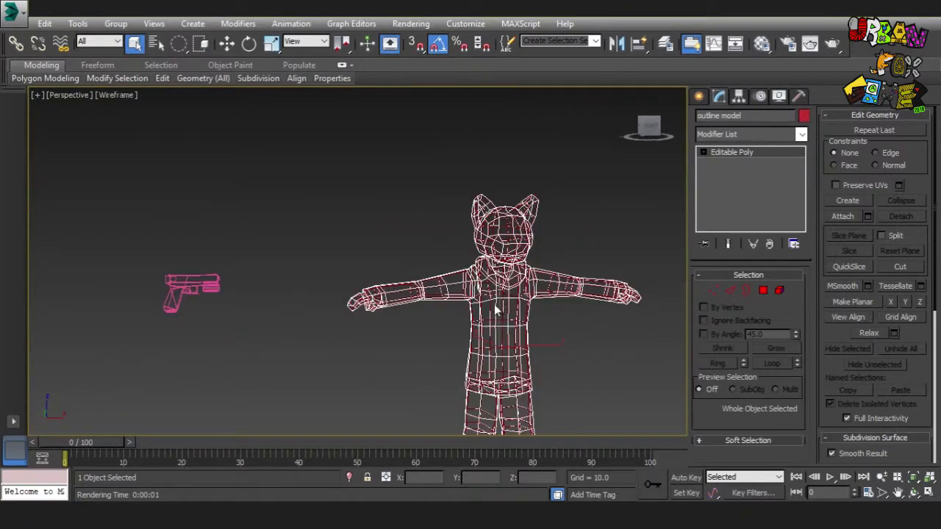
pyautogui.moveTo(453, 233); pyautogui.dragTo(510, 249)
pyautogui.moveTo(388, 252); pyautogui.dragTo(403, 251, button='middle')
pyautogui.scroll(4, 323, 248)
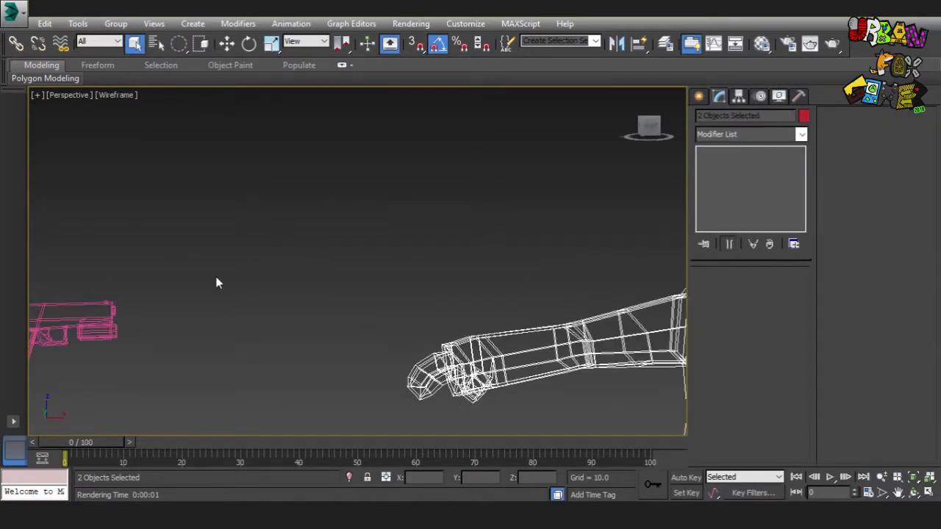
pyautogui.scroll(-2, 456, 314)
pyautogui.moveTo(426, 301); pyautogui.dragTo(425, 307, button='middle')
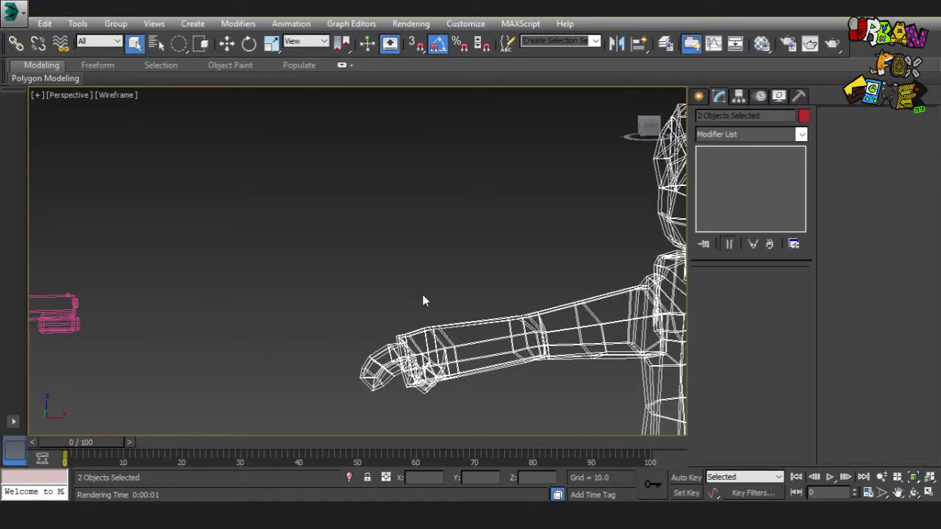
pyautogui.keyDown('alt'); pyautogui.moveTo(459, 299); pyautogui.dragTo(439, 303, button='middle'); pyautogui.keyUp('alt')
pyautogui.keyDown('alt'); pyautogui.moveTo(501, 288); pyautogui.dragTo(419, 286, button='middle'); pyautogui.keyUp('alt')
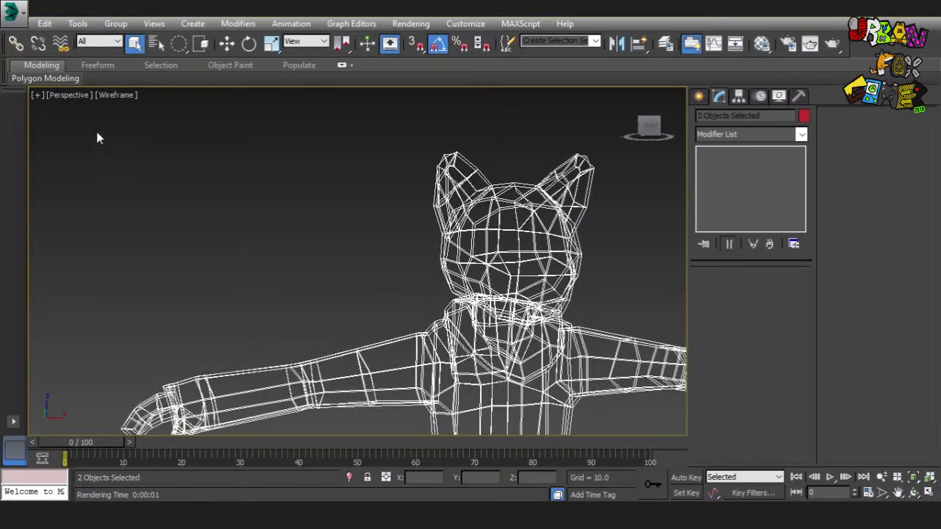
pyautogui.click(125, 96)
pyautogui.click(161, 126)
# - Move two edges at the outline model's ear tip outward so the outline covers the protruding ear
pyautogui.moveTo(346, 242)
pyautogui.keyDown('alt'); pyautogui.mouseDown(button='middle')
pyautogui.moveTo(536, 248)
pyautogui.moveTo(349, 255)
pyautogui.moveTo(184, 290)
pyautogui.moveTo(245, 233)
pyautogui.moveTo(272, 232)
pyautogui.mouseUp(button='middle'); pyautogui.keyUp('alt')
pyautogui.click(184, 291)
pyautogui.click(567, 244)
pyautogui.click(499, 273)
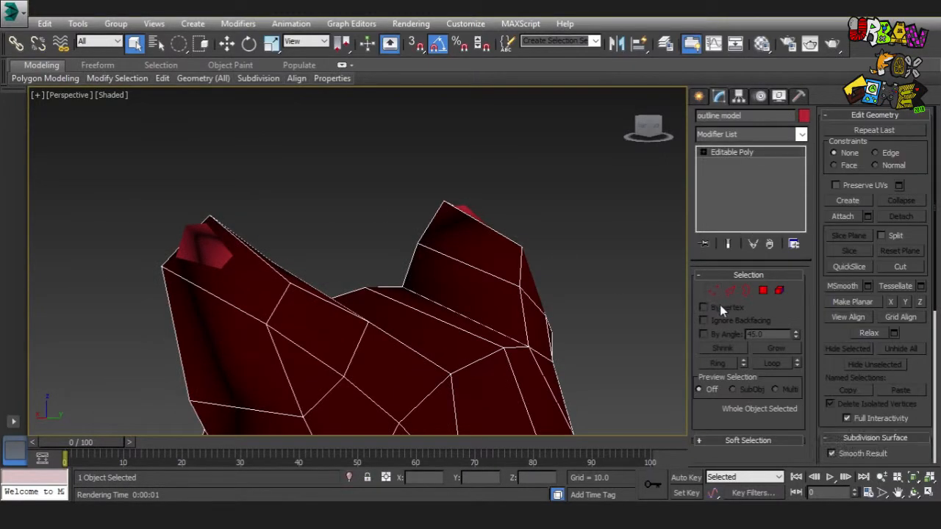
pyautogui.click(724, 294)
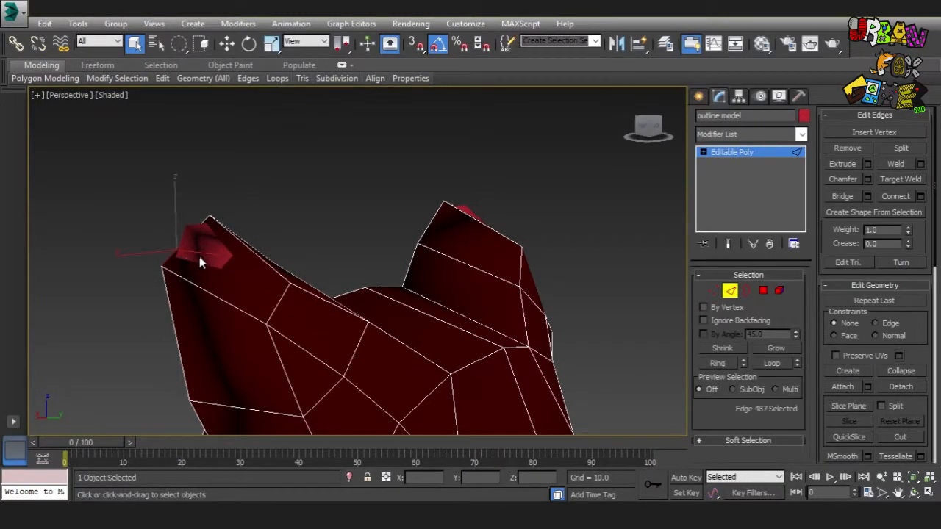
pyautogui.keyDown('alt'); pyautogui.moveTo(404, 219); pyautogui.dragTo(469, 241, button='middle'); pyautogui.keyUp('alt')
pyautogui.press('w')
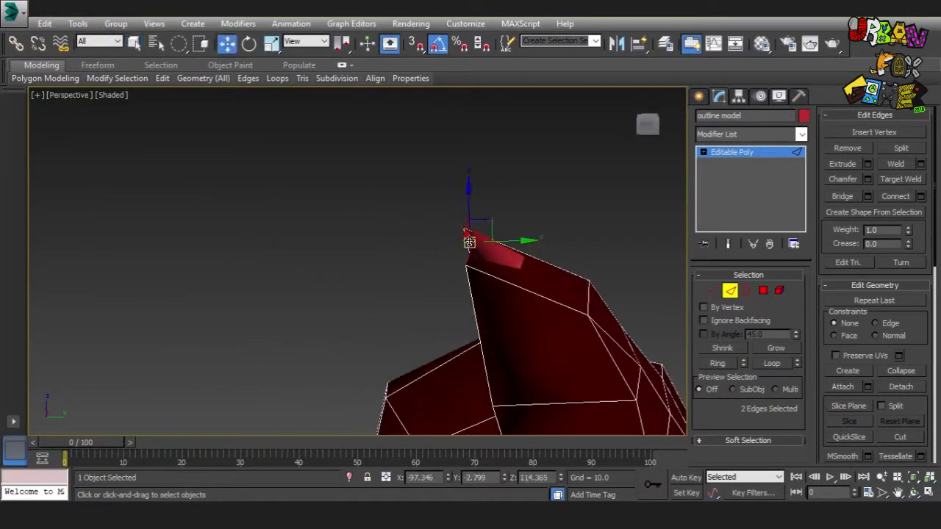
pyautogui.moveTo(487, 219); pyautogui.dragTo(476, 191)
# - Examine the outline around the head and forearm in shaded and wireframe display, and clear the edge selection
pyautogui.keyDown('alt'); pyautogui.moveTo(481, 195); pyautogui.dragTo(370, 287, button='middle'); pyautogui.keyUp('alt')
pyautogui.keyDown('alt'); pyautogui.moveTo(406, 229); pyautogui.dragTo(526, 154, button='middle'); pyautogui.keyUp('alt')
pyautogui.moveTo(539, 353); pyautogui.dragTo(483, 242, button='middle')
pyautogui.moveTo(512, 335); pyautogui.dragTo(549, 321, button='middle')
pyautogui.moveTo(449, 239); pyautogui.dragTo(368, 340, button='middle')
pyautogui.scroll(3, 277, 206)
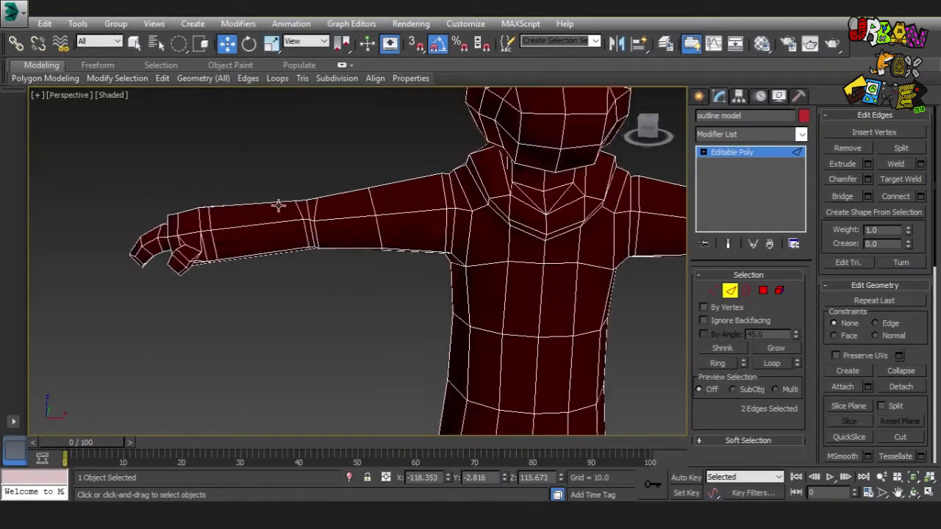
pyautogui.moveTo(322, 242); pyautogui.dragTo(372, 268, button='middle')
pyautogui.scroll(3, 370, 273)
pyautogui.press('F3')
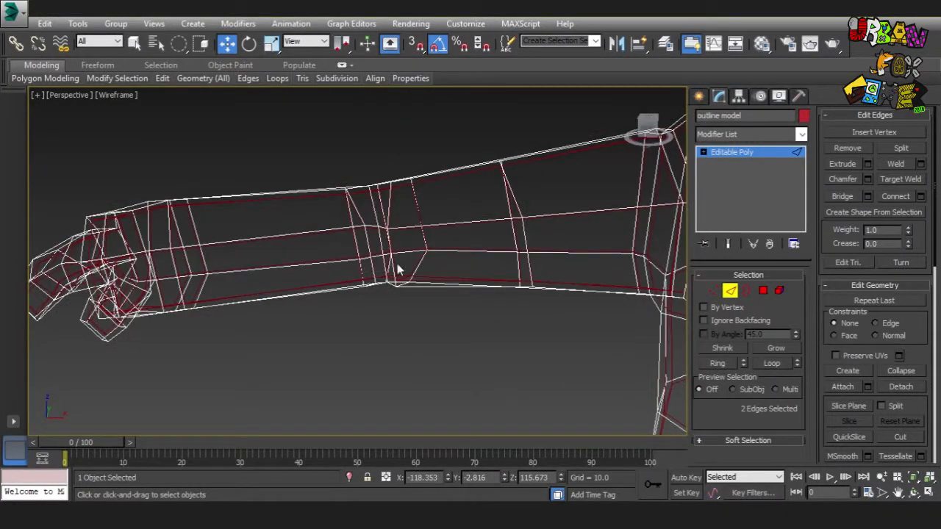
pyautogui.press('F3')
pyautogui.click(112, 95)
pyautogui.click(444, 159)
# - Render a close-up of the neck and hood to check the outline, and close the render window
pyautogui.moveTo(444, 160)
pyautogui.keyDown('alt'); pyautogui.mouseDown(button='middle')
pyautogui.moveTo(530, 205)
pyautogui.moveTo(591, 201)
pyautogui.moveTo(452, 235)
pyautogui.mouseUp(button='middle'); pyautogui.keyUp('alt')
pyautogui.scroll(-3, 530, 205)
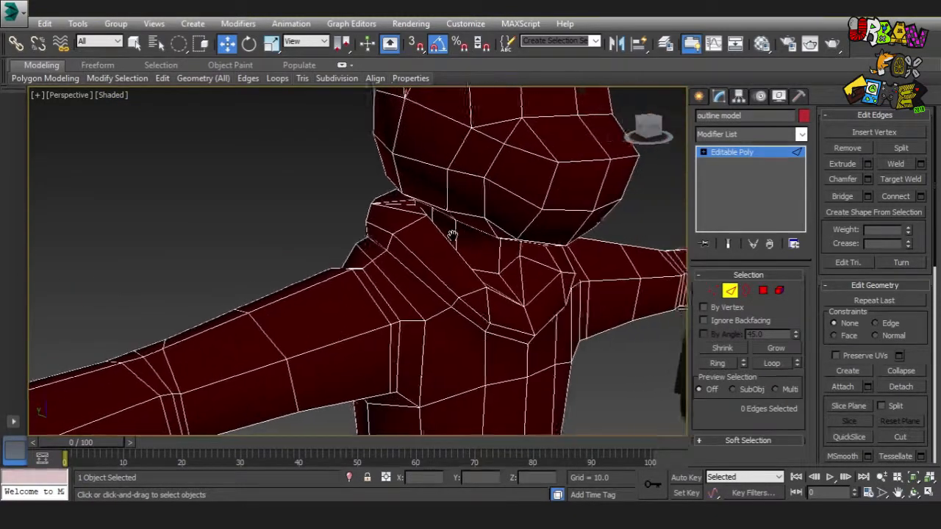
pyautogui.scroll(2, 452, 235)
pyautogui.scroll(2, 487, 221)
pyautogui.hotkey('shift', 'q')
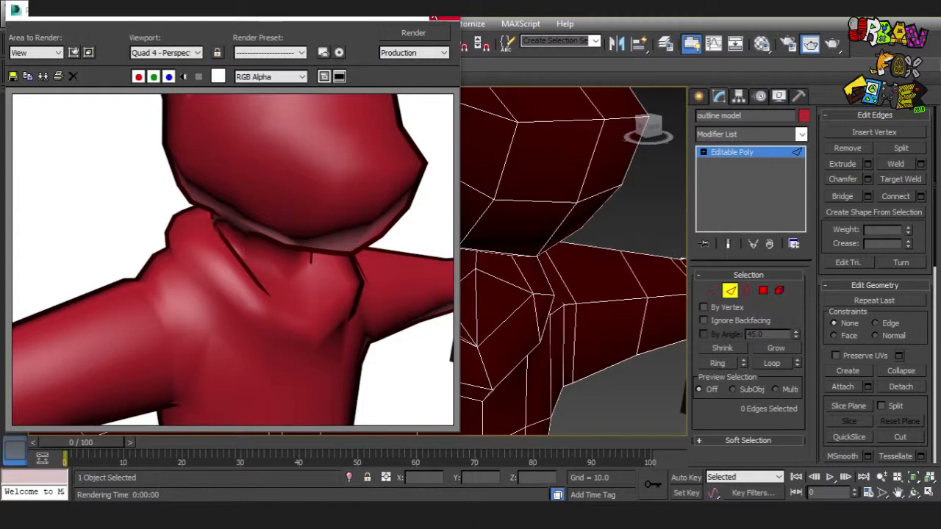
pyautogui.click(434, 16)
# - Examine the gap between the original arm and its outline in wireframe, and return to shaded display
pyautogui.keyDown('alt'); pyautogui.moveTo(517, 288); pyautogui.dragTo(470, 290, button='middle'); pyautogui.keyUp('alt')
pyautogui.scroll(-3, 446, 269)
pyautogui.moveTo(358, 283)
pyautogui.mouseDown(button='middle')
pyautogui.moveTo(408, 303)
pyautogui.moveTo(357, 263)
pyautogui.moveTo(418, 303)
pyautogui.moveTo(463, 317)
pyautogui.moveTo(448, 304)
pyautogui.moveTo(403, 303)
pyautogui.mouseUp(button='middle')
pyautogui.press('F3')
pyautogui.keyDown('alt'); pyautogui.moveTo(409, 266); pyautogui.dragTo(376, 310, button='middle'); pyautogui.keyUp('alt')
pyautogui.scroll(2, 383, 216)
pyautogui.scroll(2, 446, 257)
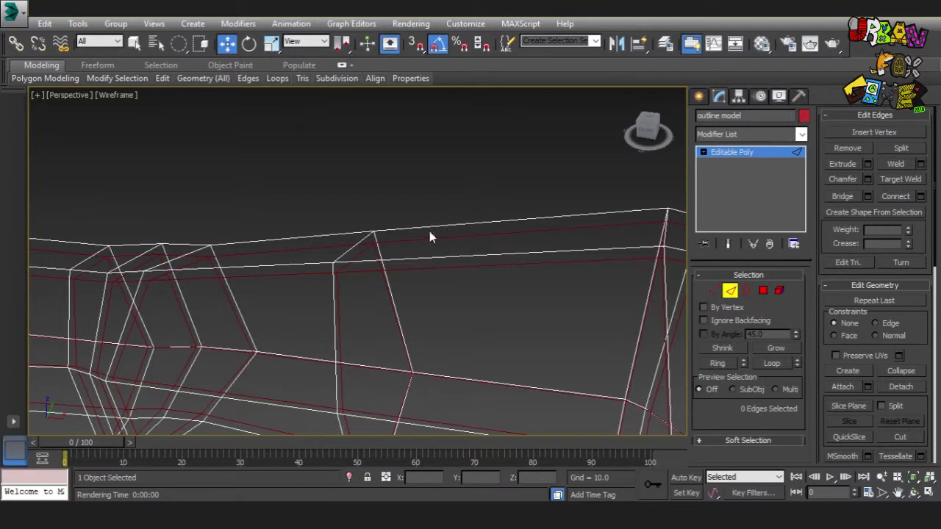
pyautogui.scroll(-2, 433, 284)
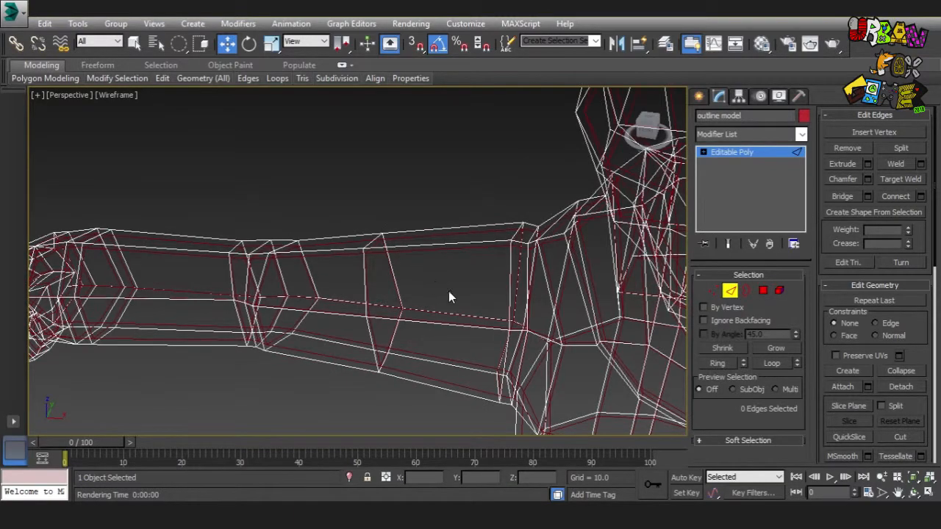
pyautogui.press('F3')
# - Leave edge editing on the outline model, select the pistol and frame it in the perspective view
pyautogui.scroll(-3, 463, 273)
pyautogui.press('2')
pyautogui.scroll(-4, 440, 323)
pyautogui.keyDown('alt'); pyautogui.moveTo(426, 336); pyautogui.dragTo(646, 269, button='middle'); pyautogui.keyUp('alt')
pyautogui.click(169, 255)
pyautogui.press('z')
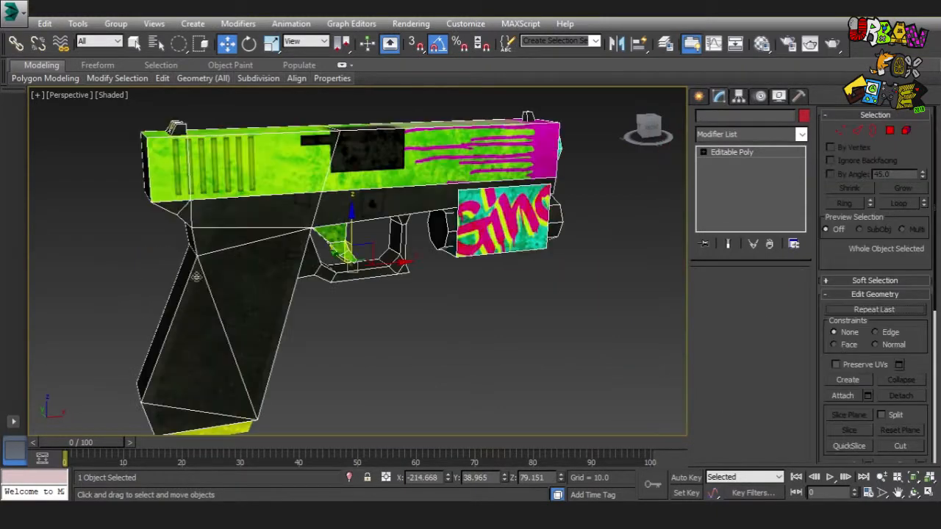
pyautogui.scroll(-5, 218, 247)
pyautogui.scroll(3, 217, 247)
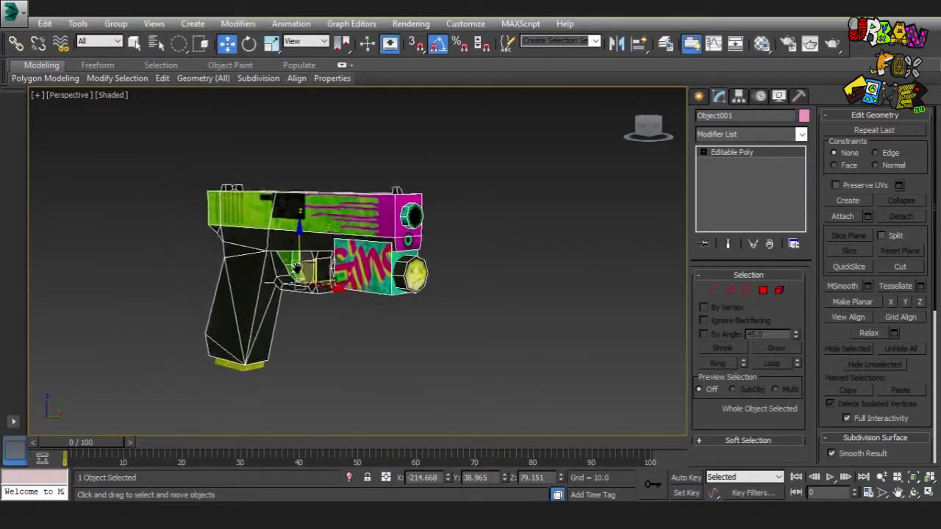
pyautogui.click(766, 134)
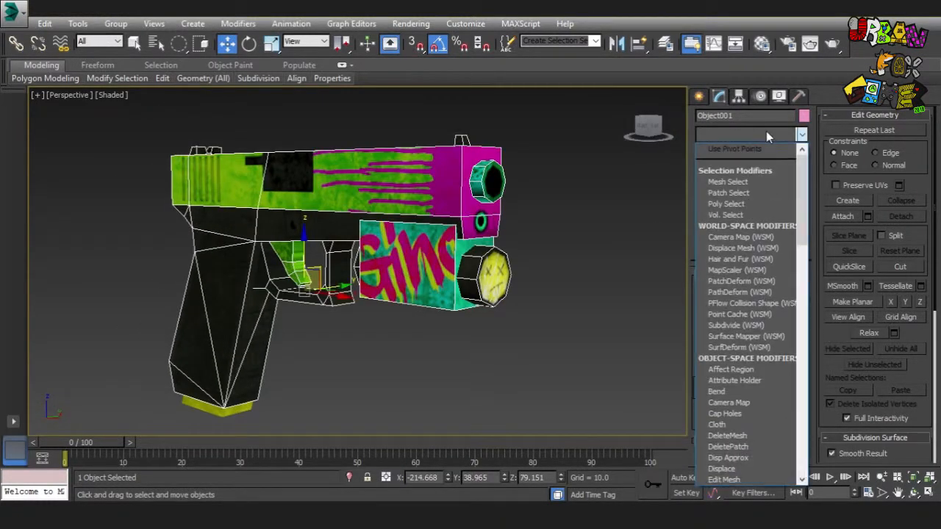
pyautogui.press('p')
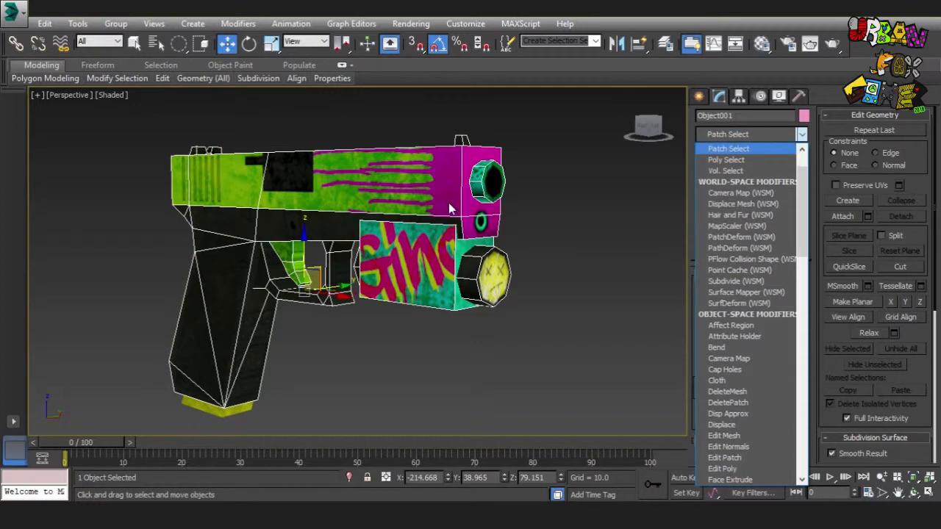
pyautogui.click(494, 198)
# - Clone the pistol as a copy named "outline gun"
pyautogui.rightClick(444, 204)
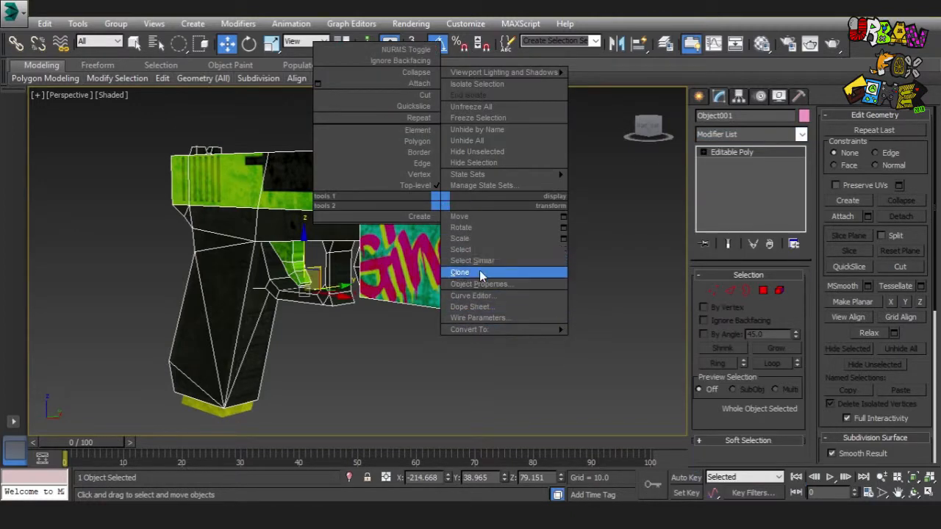
pyautogui.click(481, 272)
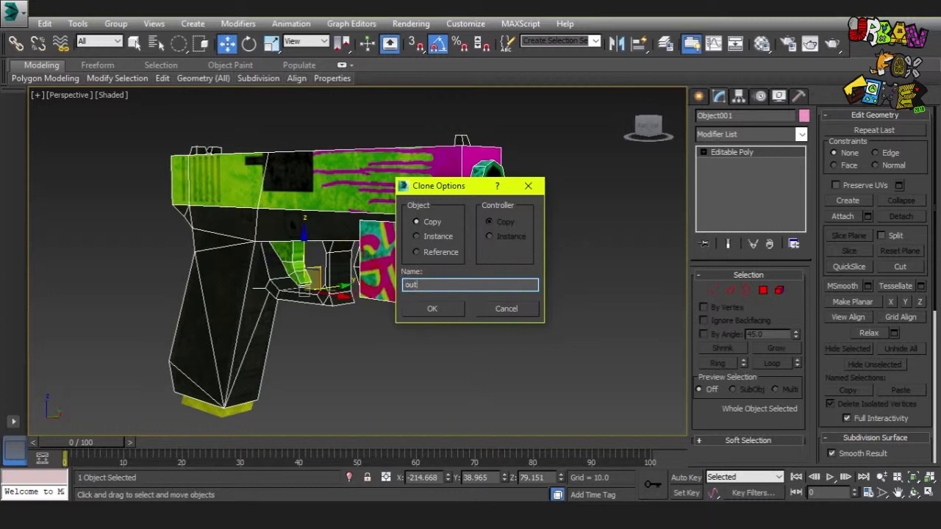
pyautogui.write('outline gun')
pyautogui.press('Return')
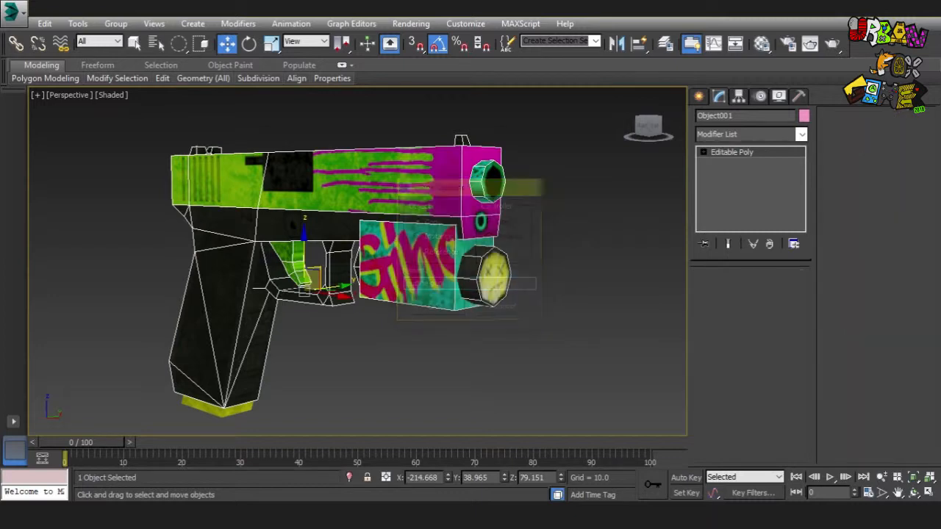
# - Add a Push modifier to the outline gun with a Push Value of 0.45
pyautogui.click(759, 134)
pyautogui.write('path')
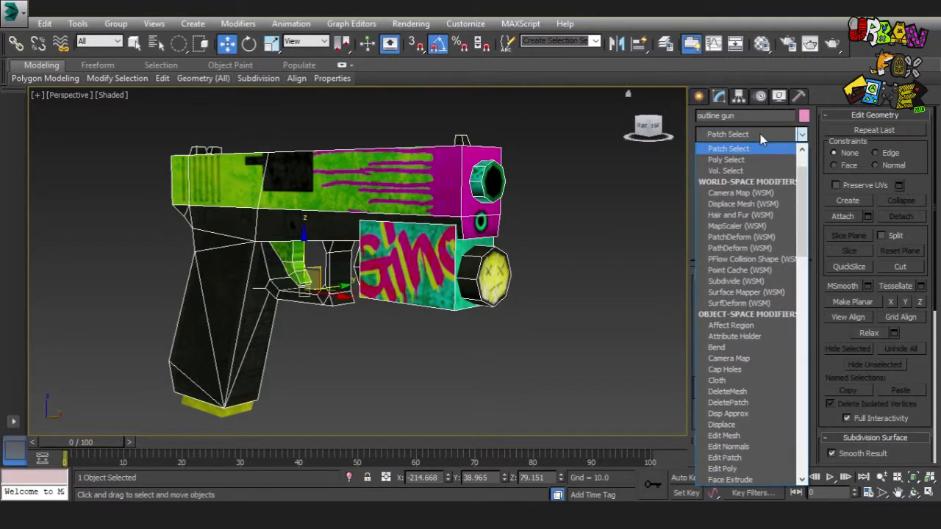
pyautogui.write('par')
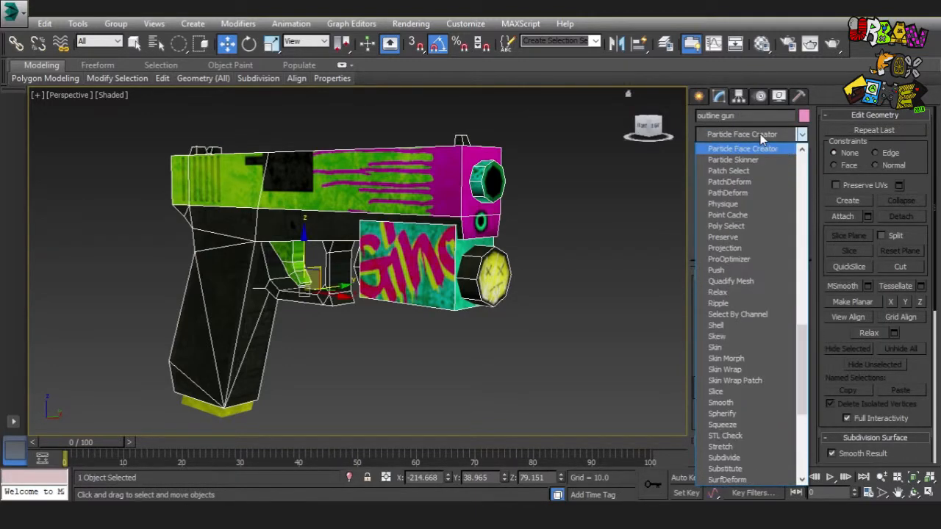
pyautogui.click(739, 270)
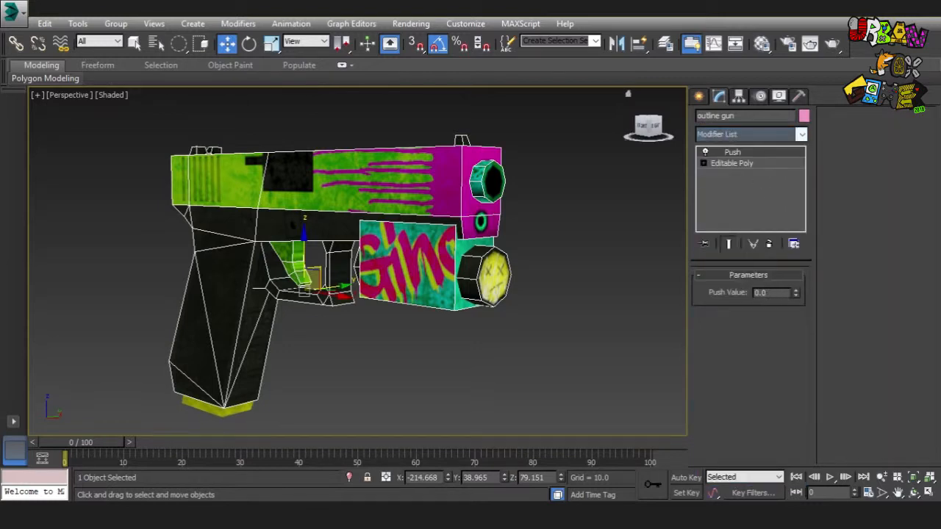
pyautogui.moveTo(795, 292); pyautogui.dragTo(794, 261)
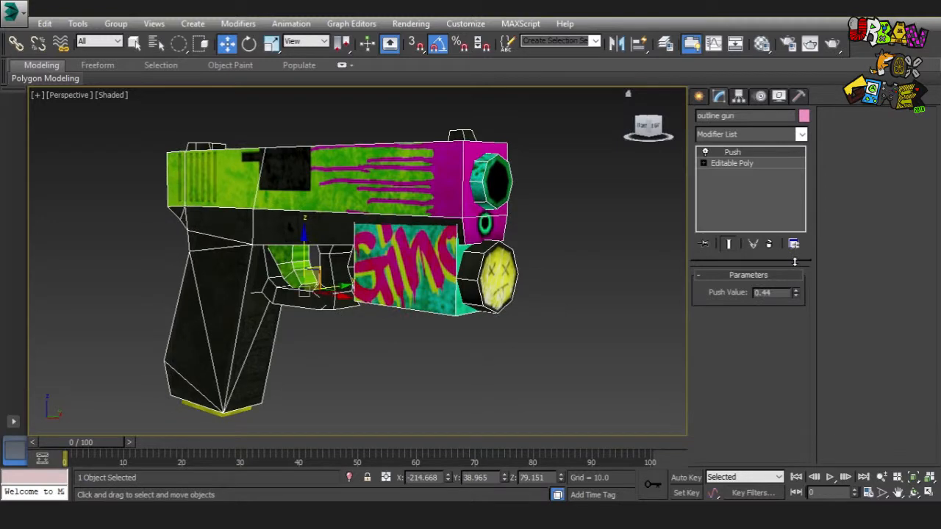
pyautogui.press('F3')
pyautogui.press('F3')
pyautogui.moveTo(792, 261); pyautogui.dragTo(794, 267)
# - Convert the pushed outline gun to an Editable Poly
pyautogui.keyDown('alt'); pyautogui.moveTo(498, 253); pyautogui.dragTo(465, 248, button='middle'); pyautogui.keyUp('alt')
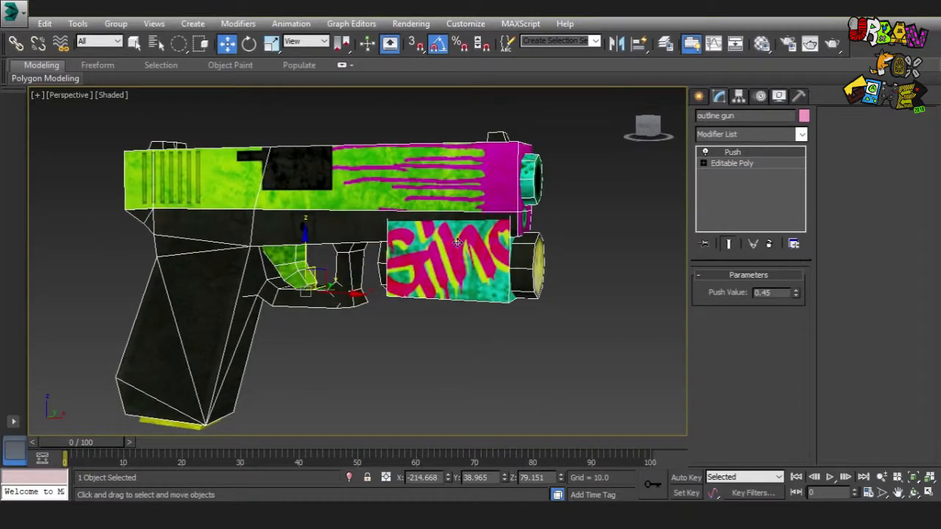
pyautogui.rightClick(567, 232)
pyautogui.moveTo(514, 359)
pyautogui.click(592, 371)
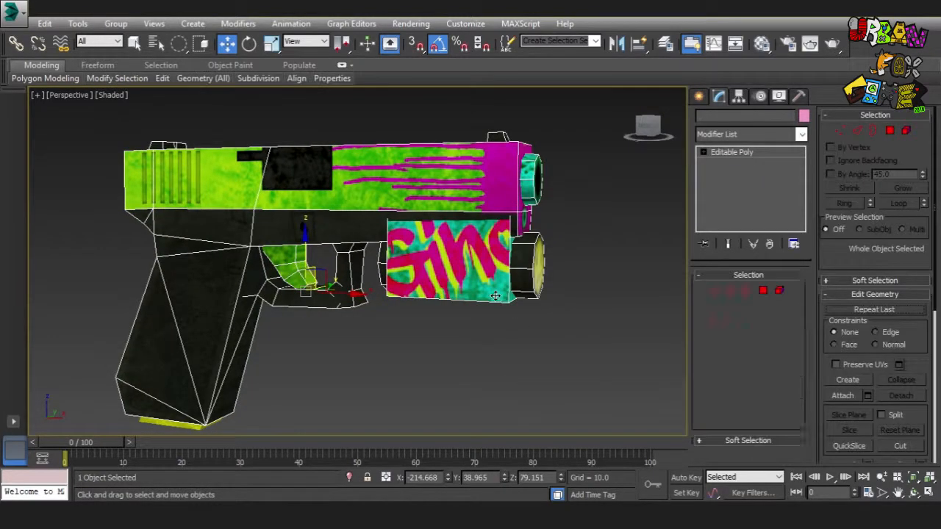
# - Select the original pistol in wireframe display and place a copy of it beside the outlined gun, at about X -239
pyautogui.scroll(-4, 544, 288)
pyautogui.click(542, 289)
pyautogui.scroll(4, 433, 292)
pyautogui.press('F3')
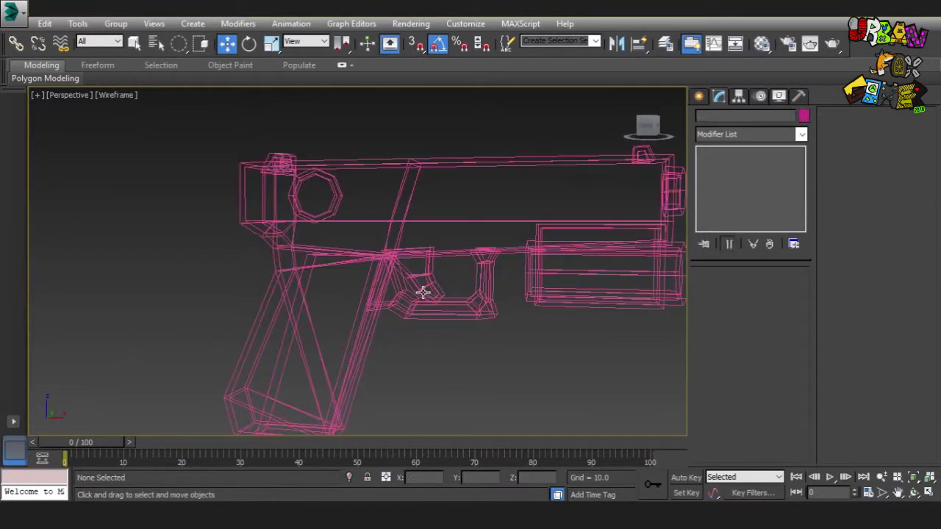
pyautogui.click(434, 280)
pyautogui.scroll(4, 435, 283)
pyautogui.scroll(-6, 529, 294)
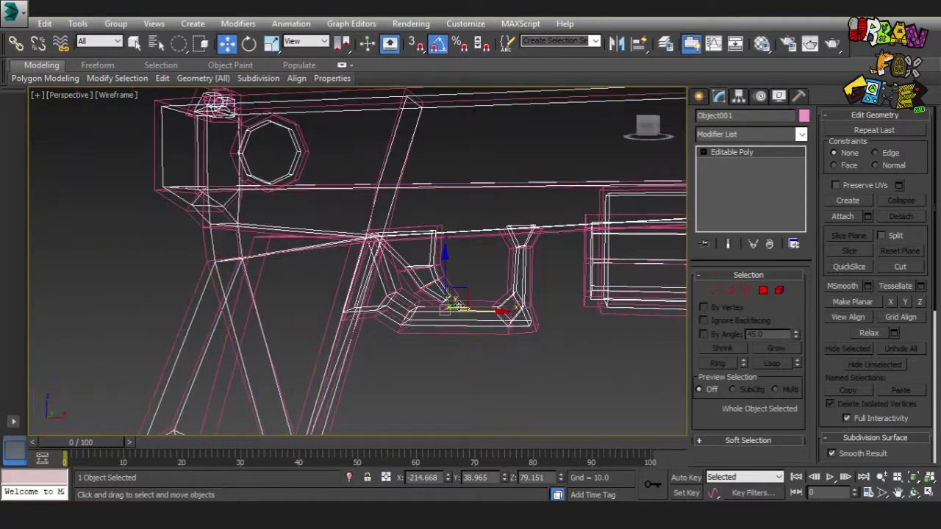
pyautogui.moveTo(531, 293); pyautogui.dragTo(591, 299, button='middle')
pyautogui.keyDown('shift'); pyautogui.moveTo(592, 298); pyautogui.dragTo(260, 300); pyautogui.keyUp('shift')
pyautogui.click(475, 316)
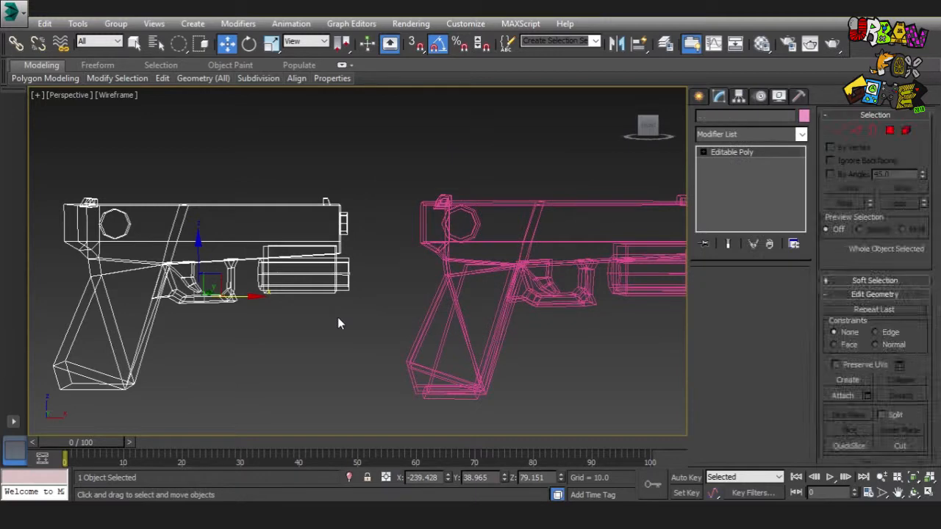
# - Make a uniformly enlarged copy of the separate pistol duplicate, scaled to about 73 in X and Y
pyautogui.press('F3')
pyautogui.moveTo(517, 308); pyautogui.dragTo(596, 303, button='middle')
pyautogui.scroll(3, 270, 270)
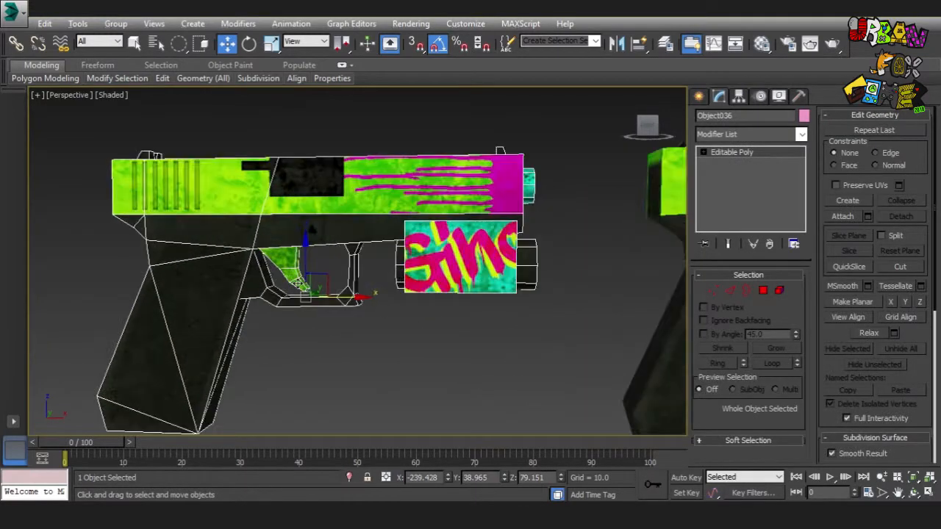
pyautogui.press('r')
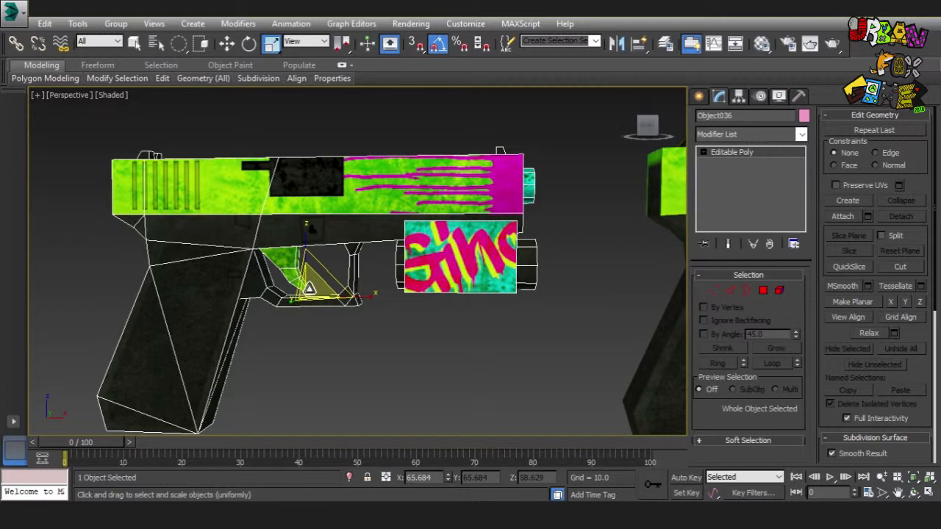
pyautogui.click(310, 288)
pyautogui.moveTo(309, 288)
pyautogui.mouseDown()
pyautogui.moveTo(314, 275)
pyautogui.moveTo(321, 281)
pyautogui.mouseUp()
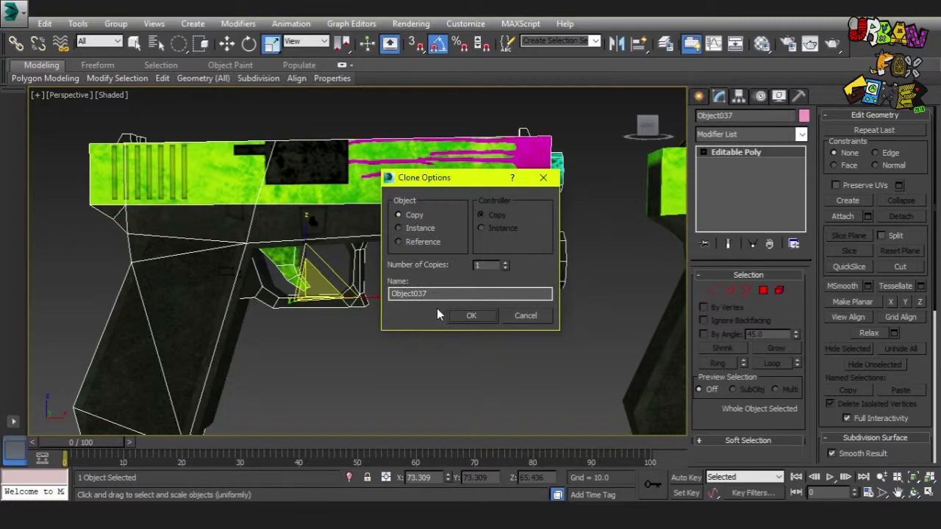
pyautogui.click(456, 311)
# - Compare the scaled copy with the pistol inside it in wireframe from several angles, and return to shaded display
pyautogui.press('F3')
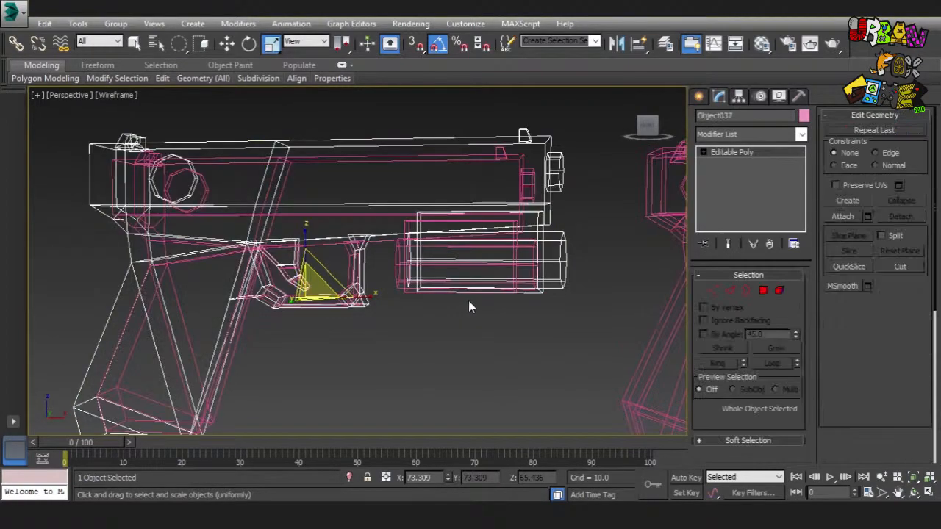
pyautogui.keyDown('alt'); pyautogui.moveTo(468, 307); pyautogui.dragTo(499, 302, button='middle'); pyautogui.keyUp('alt')
pyautogui.moveTo(231, 194); pyautogui.dragTo(269, 198, button='middle')
pyautogui.scroll(-3, 309, 217)
pyautogui.keyDown('alt'); pyautogui.moveTo(370, 243); pyautogui.dragTo(276, 248, button='middle'); pyautogui.keyUp('alt')
pyautogui.scroll(3, 291, 249)
pyautogui.press('F3')
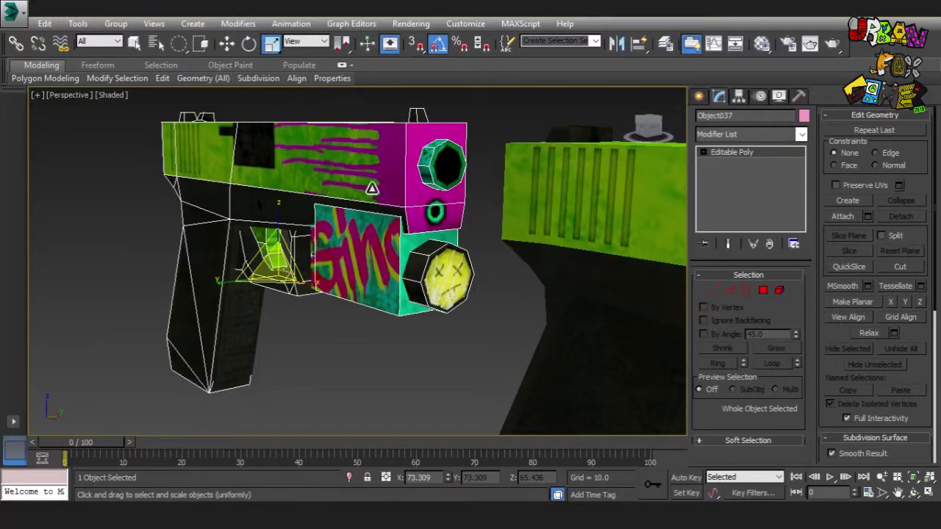
# - Try to move a copy of the enlarged pistol downward with the Move tool, and undo it
pyautogui.keyDown('alt'); pyautogui.moveTo(184, 302); pyautogui.dragTo(272, 272, button='middle'); pyautogui.keyUp('alt')
pyautogui.press('w')
pyautogui.keyDown('shift'); pyautogui.moveTo(290, 264); pyautogui.dragTo(290, 335); pyautogui.keyUp('shift')
pyautogui.hotkey('ctrl', 'z')
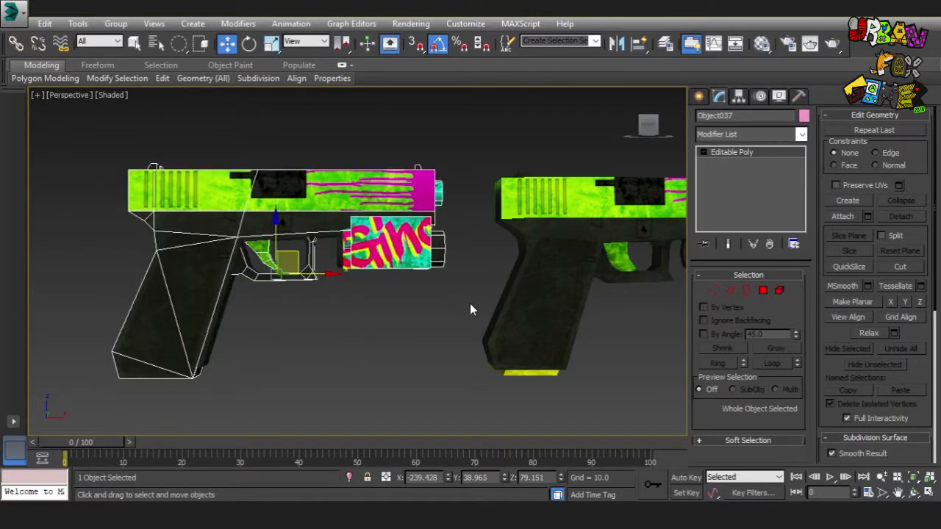
# - Select the outline gun at the original pistol's position and frame it in the perspective view
pyautogui.press('z')
pyautogui.scroll(-4, 505, 300)
pyautogui.moveTo(631, 282); pyautogui.dragTo(515, 299, button='middle')
pyautogui.scroll(2, 444, 258)
pyautogui.click(450, 255)
pyautogui.scroll(3, 566, 263)
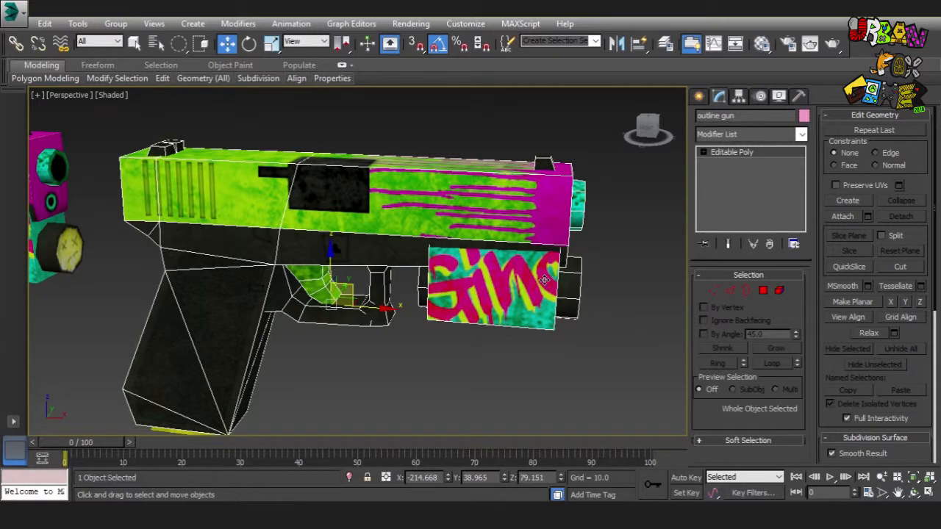
# - Set the diffuse colour of the unused 04 - Default material to black and assign it to the outline gun
pyautogui.press('m')
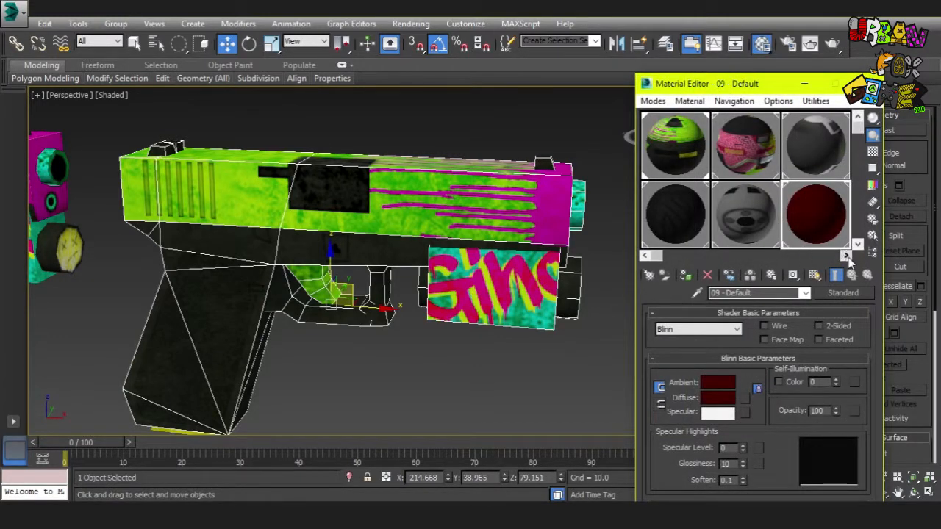
pyautogui.click(846, 255)
pyautogui.click(814, 145)
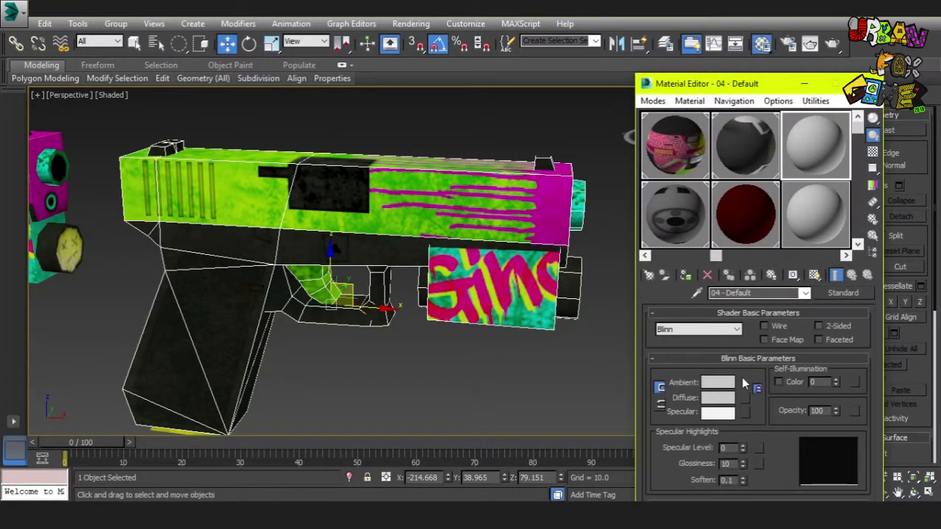
pyautogui.click(745, 397)
pyautogui.click(593, 458)
pyautogui.click(717, 396)
pyautogui.moveTo(497, 155); pyautogui.dragTo(430, 155)
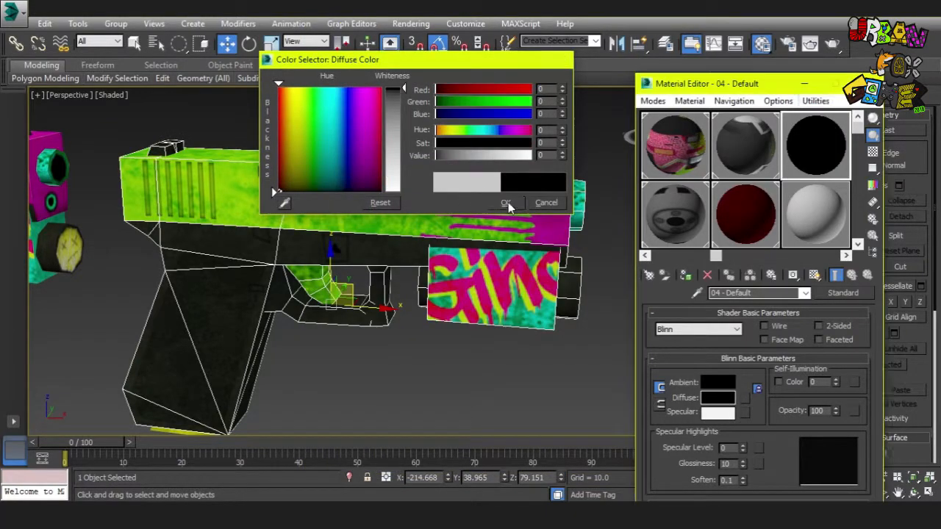
pyautogui.click(507, 204)
pyautogui.moveTo(576, 308); pyautogui.dragTo(548, 308)
# - Examine the black outline gun around the trigger guard up close, and reselect the outline gun
pyautogui.keyDown('alt'); pyautogui.moveTo(523, 306); pyautogui.dragTo(366, 270, button='middle'); pyautogui.keyUp('alt')
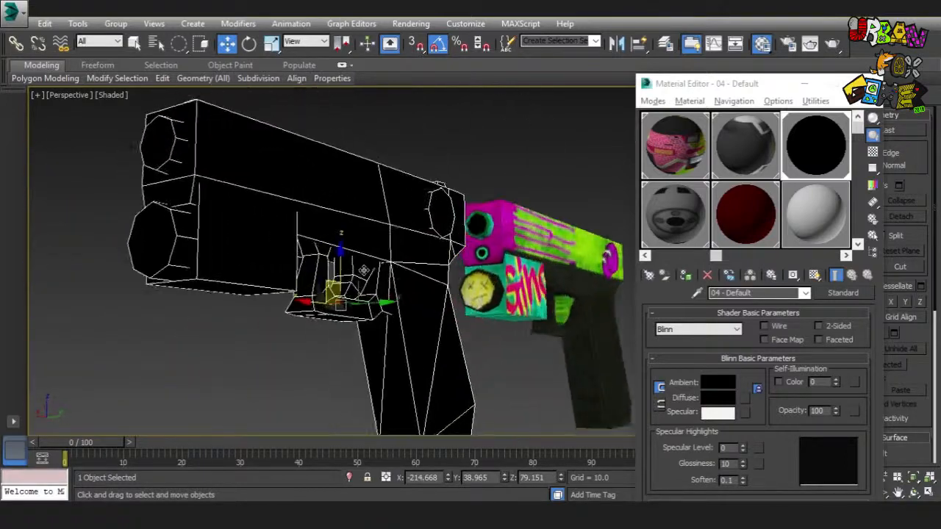
pyautogui.keyDown('alt'); pyautogui.moveTo(365, 270); pyautogui.dragTo(321, 353); pyautogui.keyUp('alt')
pyautogui.scroll(5, 321, 352)
pyautogui.moveTo(321, 353); pyautogui.dragTo(323, 301, button='middle')
pyautogui.click(325, 299)
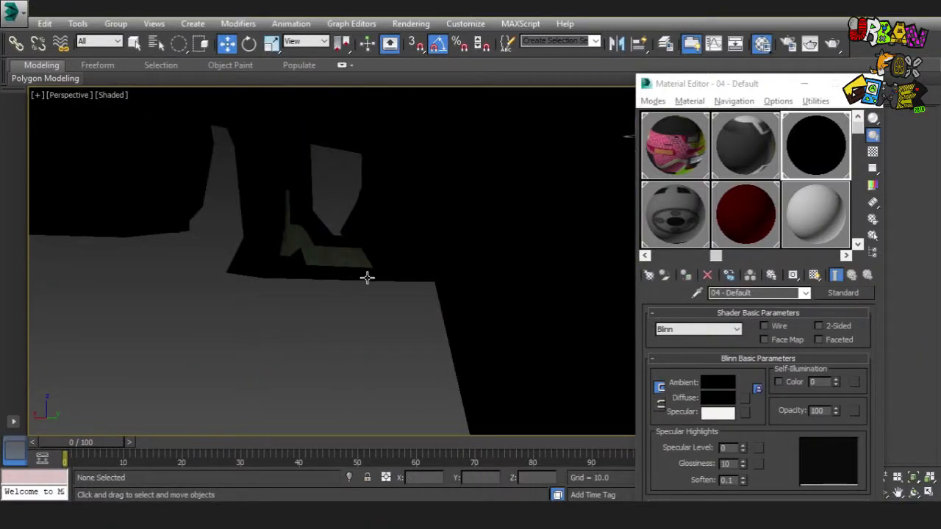
pyautogui.click(366, 279)
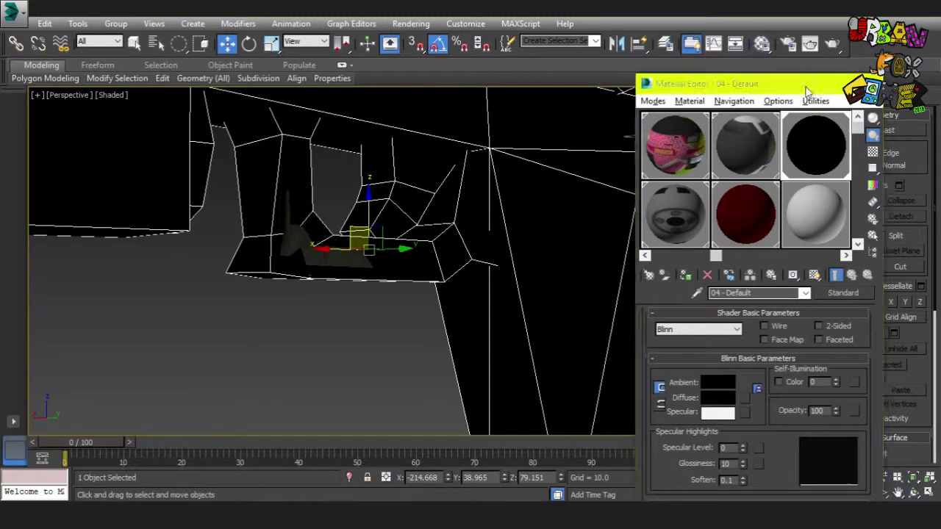
# - Minimize the Material Editor and inspect the trigger guard's inner corner edges in edge editing on the outline gun
pyautogui.click(806, 84)
pyautogui.click(729, 291)
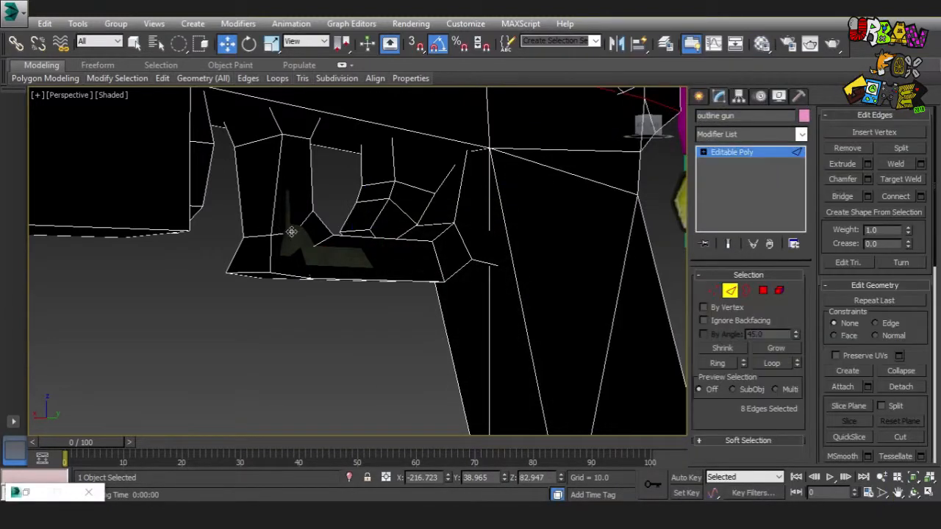
pyautogui.click(288, 234)
pyautogui.press('F3')
pyautogui.press('F3')
pyautogui.keyDown('alt'); pyautogui.moveTo(324, 236); pyautogui.dragTo(507, 294, button='middle'); pyautogui.keyUp('alt')
# - Switch to vertex editing, select the two vertices at the trigger guard's inner front corner and activate the Scale tool
pyautogui.click(713, 290)
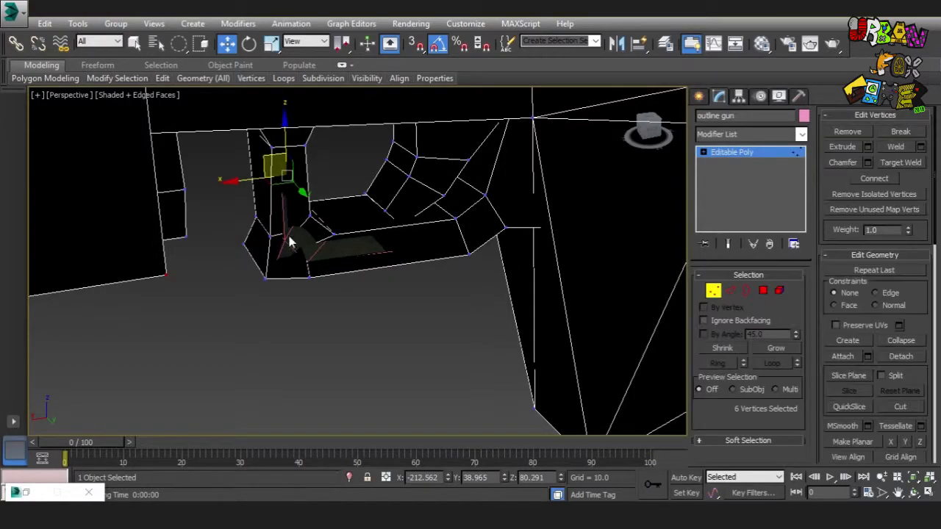
pyautogui.press('F3')
pyautogui.click(295, 238)
pyautogui.keyDown('alt'); pyautogui.moveTo(296, 238); pyautogui.dragTo(274, 236, button='middle'); pyautogui.keyUp('alt')
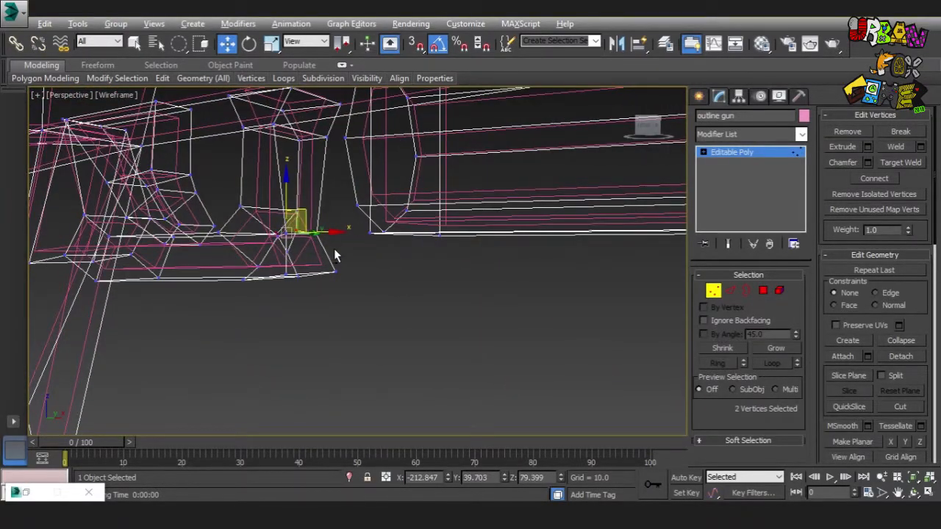
pyautogui.press('F3')
pyautogui.moveTo(332, 252)
pyautogui.keyDown('alt'); pyautogui.mouseDown(button='middle')
pyautogui.moveTo(237, 269)
pyautogui.moveTo(298, 247)
pyautogui.mouseUp(button='middle'); pyautogui.keyUp('alt')
pyautogui.press('r')
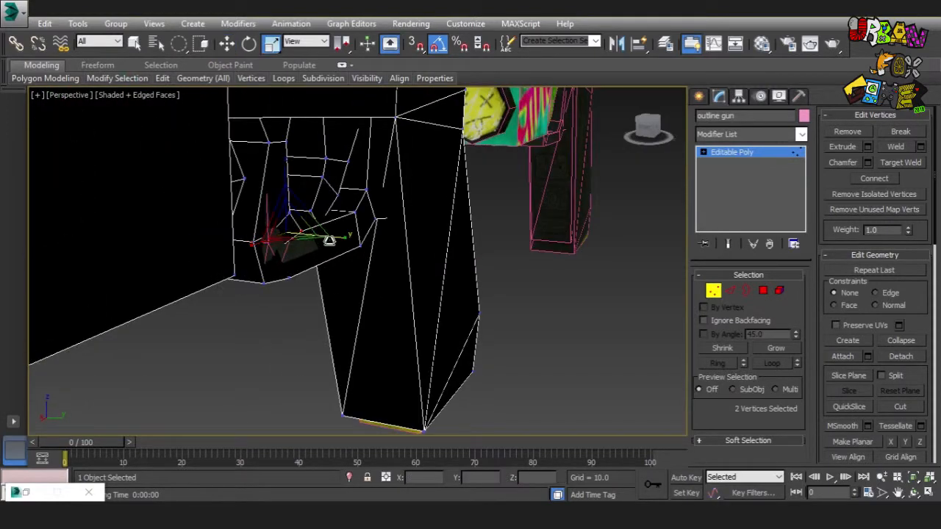
pyautogui.keyDown('alt'); pyautogui.moveTo(284, 250); pyautogui.dragTo(242, 265, button='middle'); pyautogui.keyUp('alt')
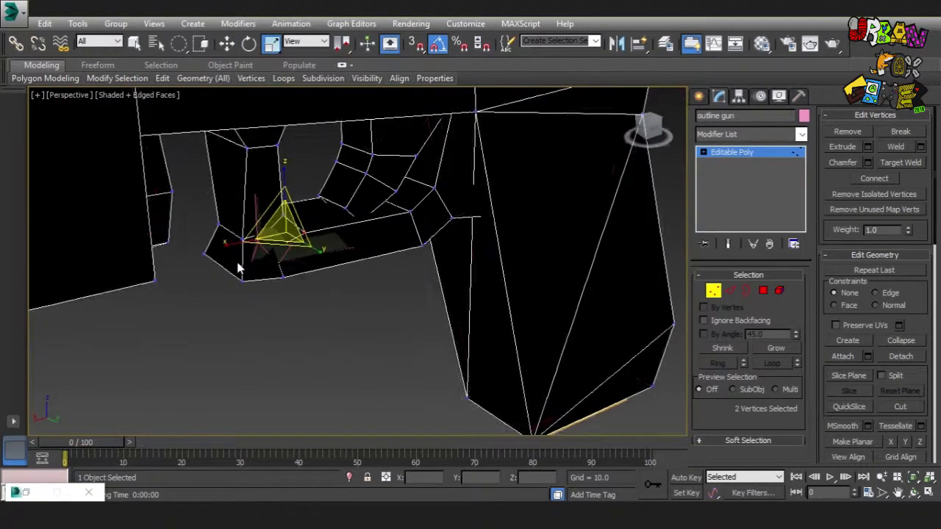
# - Clear the vertex selection, return to the Move tool and examine the trigger guard's corner in wireframe
pyautogui.press('F3')
pyautogui.click(331, 297)
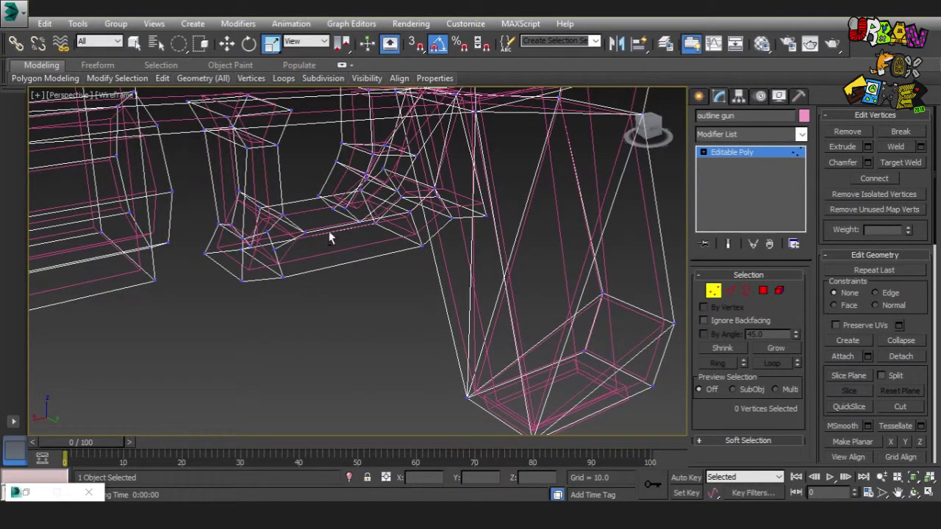
pyautogui.click(267, 230)
pyautogui.moveTo(266, 230)
pyautogui.keyDown('alt'); pyautogui.mouseDown(button='middle')
pyautogui.moveTo(330, 245)
pyautogui.moveTo(498, 233)
pyautogui.moveTo(505, 249)
pyautogui.moveTo(497, 273)
pyautogui.moveTo(370, 265)
pyautogui.moveTo(269, 241)
pyautogui.moveTo(305, 249)
pyautogui.moveTo(296, 247)
pyautogui.moveTo(298, 271)
pyautogui.mouseUp(button='middle'); pyautogui.keyUp('alt')
pyautogui.press('w')
pyautogui.press('F3')
pyautogui.press('F3')
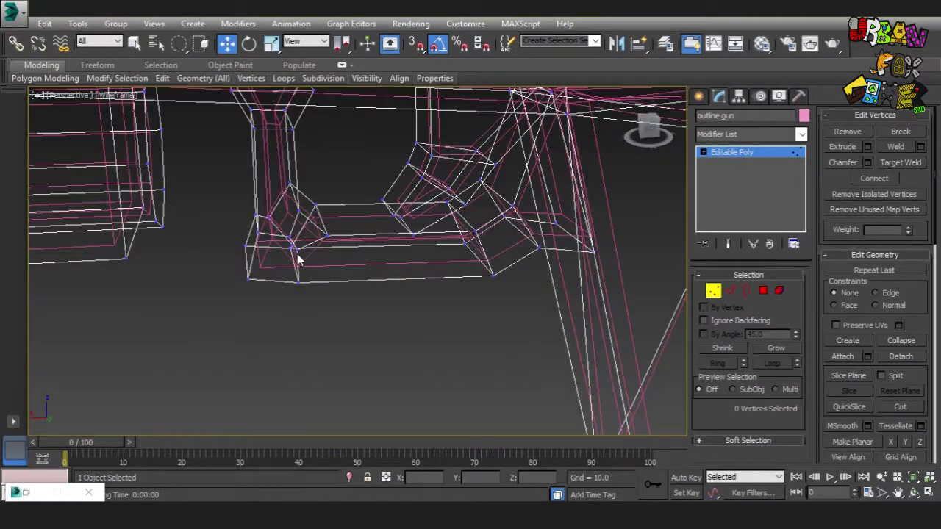
# - Nudge the overlapping vertex at the trigger guard's inner front corner slightly aside on the outline gun
pyautogui.click(297, 249)
pyautogui.press('F3')
pyautogui.moveTo(303, 274)
pyautogui.keyDown('alt'); pyautogui.mouseDown(button='middle')
pyautogui.moveTo(244, 244)
pyautogui.moveTo(248, 265)
pyautogui.moveTo(353, 242)
pyautogui.moveTo(162, 277)
pyautogui.moveTo(206, 272)
pyautogui.moveTo(199, 286)
pyautogui.mouseUp(button='middle'); pyautogui.keyUp('alt')
pyautogui.press('F3')
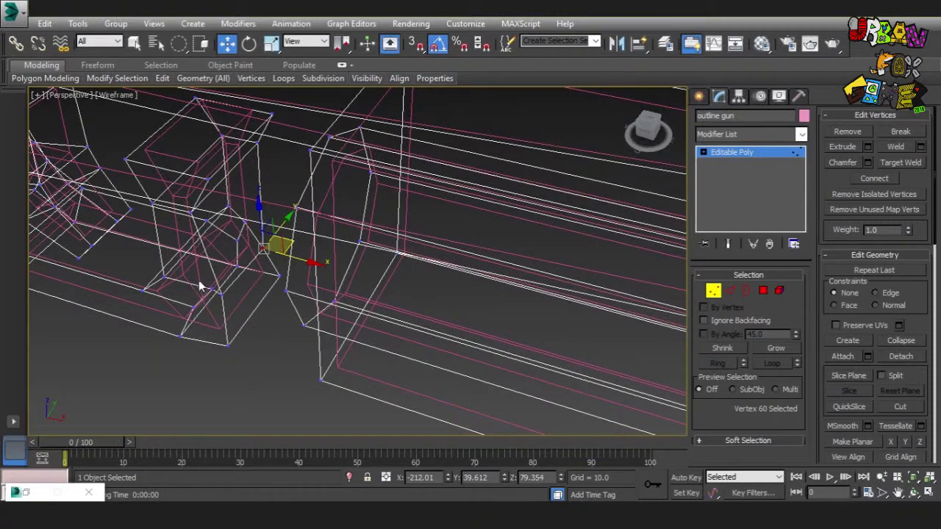
pyautogui.click(210, 290)
pyautogui.press('F3')
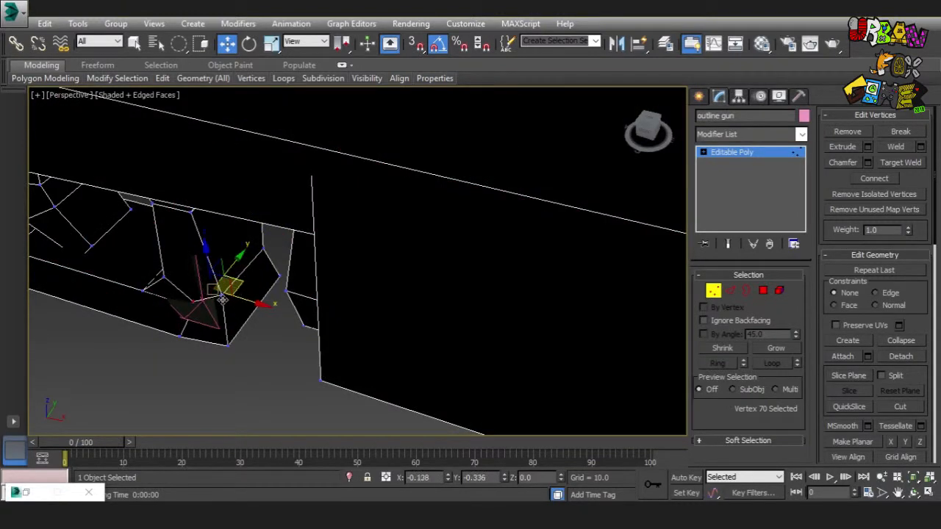
pyautogui.moveTo(222, 300); pyautogui.dragTo(218, 308)
pyautogui.press('F3')
pyautogui.press('F3')
# - Shift the neighbouring vertex at the trigger guard's lower front corner along the Y axis
pyautogui.click(190, 307)
pyautogui.press('F3')
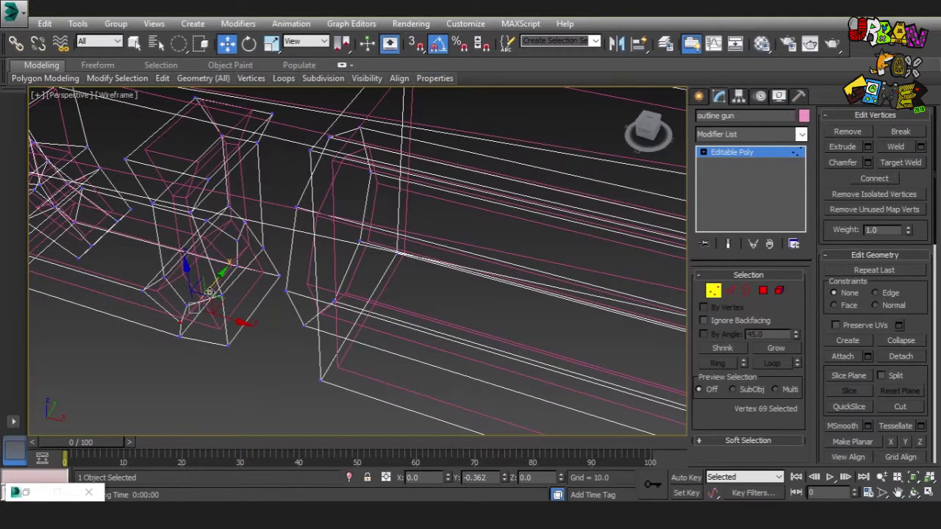
pyautogui.press('F3')
pyautogui.scroll(5, 210, 293)
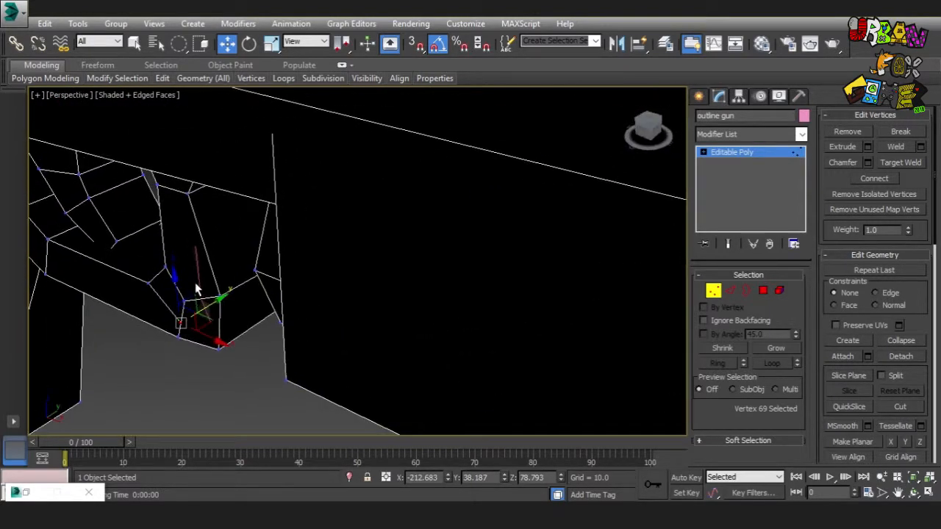
# - Reposition the remaining vertex on the trigger guard's front corner and leave vertex editing
pyautogui.keyDown('alt'); pyautogui.moveTo(213, 318); pyautogui.dragTo(234, 316, button='middle'); pyautogui.keyUp('alt')
pyautogui.click(222, 289)
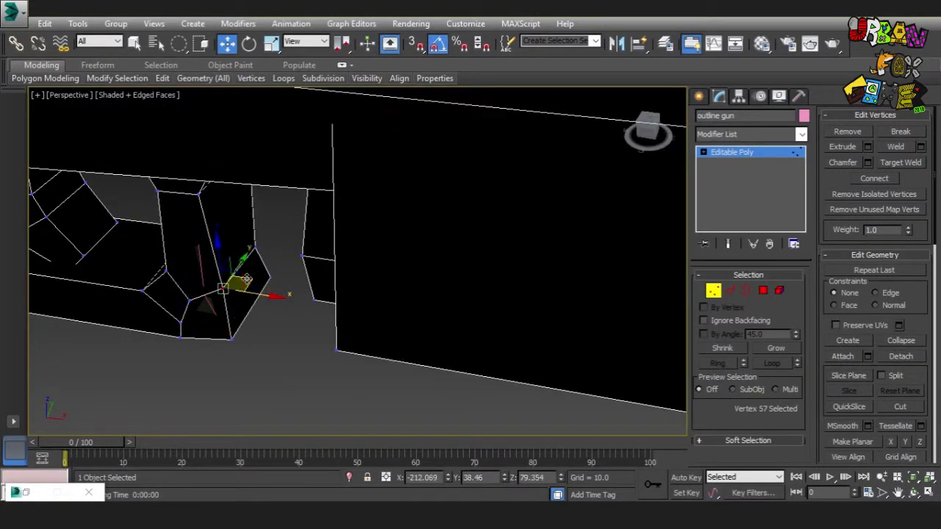
pyautogui.scroll(-6, 250, 297)
pyautogui.keyDown('alt'); pyautogui.moveTo(250, 297); pyautogui.dragTo(364, 279, button='middle'); pyautogui.keyUp('alt')
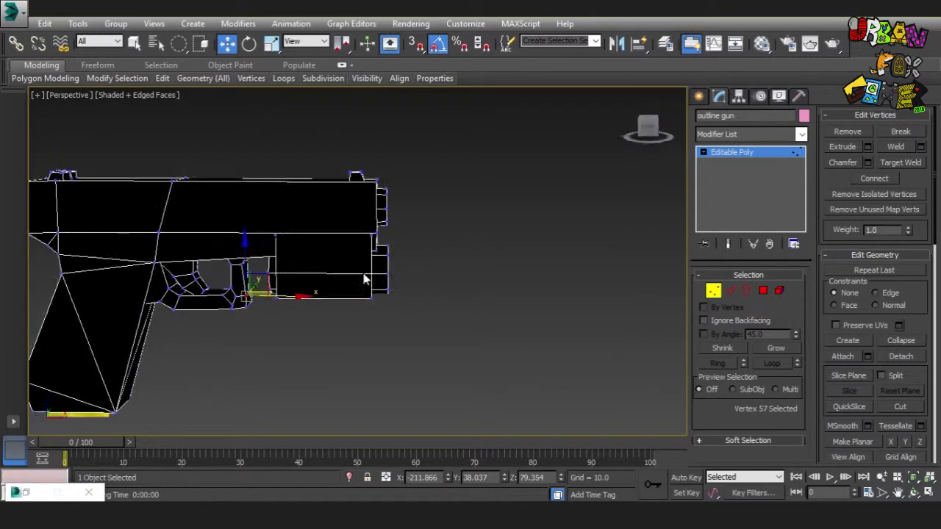
pyautogui.click(712, 289)
pyautogui.moveTo(399, 218); pyautogui.dragTo(437, 227, button='middle')
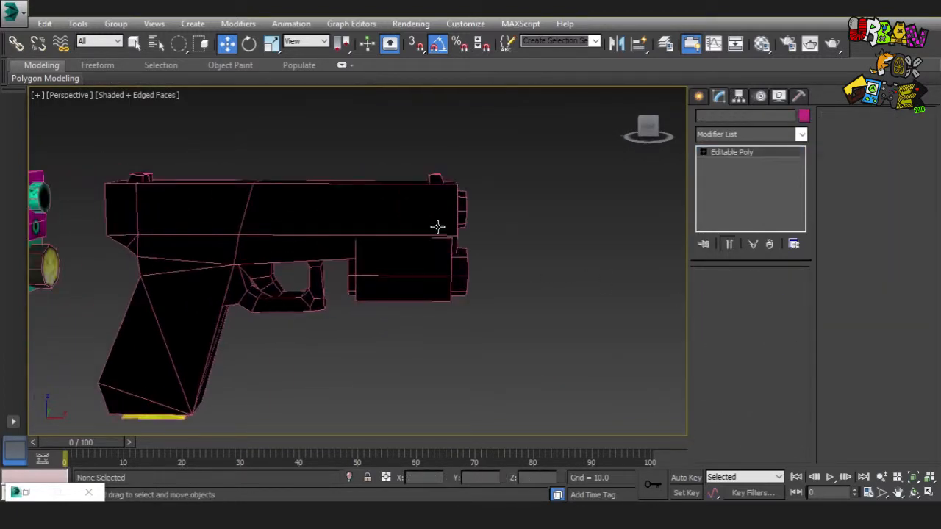
# - Flip the outline gun's normals with a Normal modifier, collapse it into the mesh and clear the selection
pyautogui.click(767, 132)
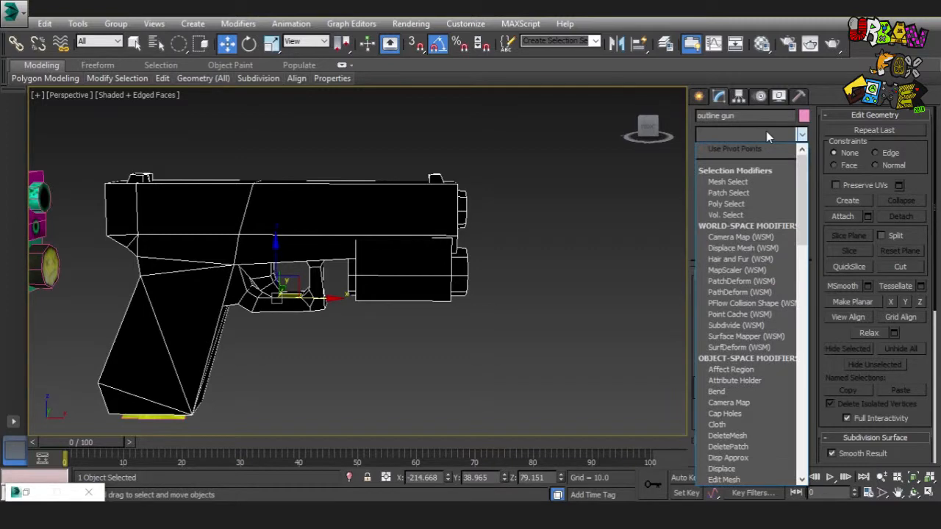
pyautogui.press('n')
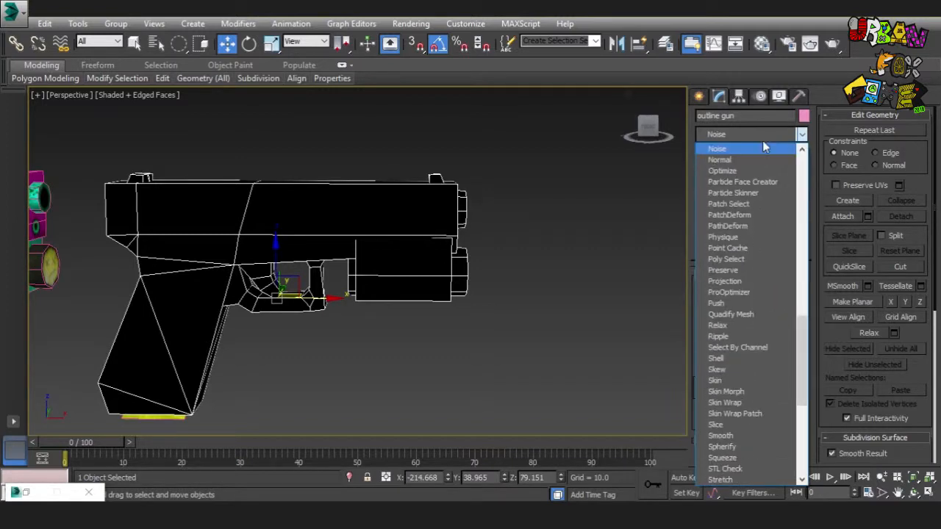
pyautogui.click(749, 160)
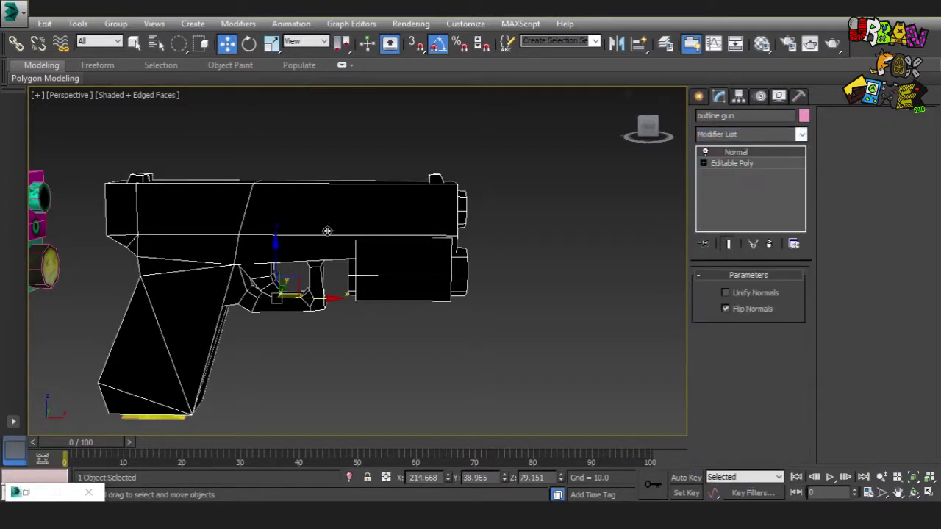
pyautogui.rightClick(758, 160)
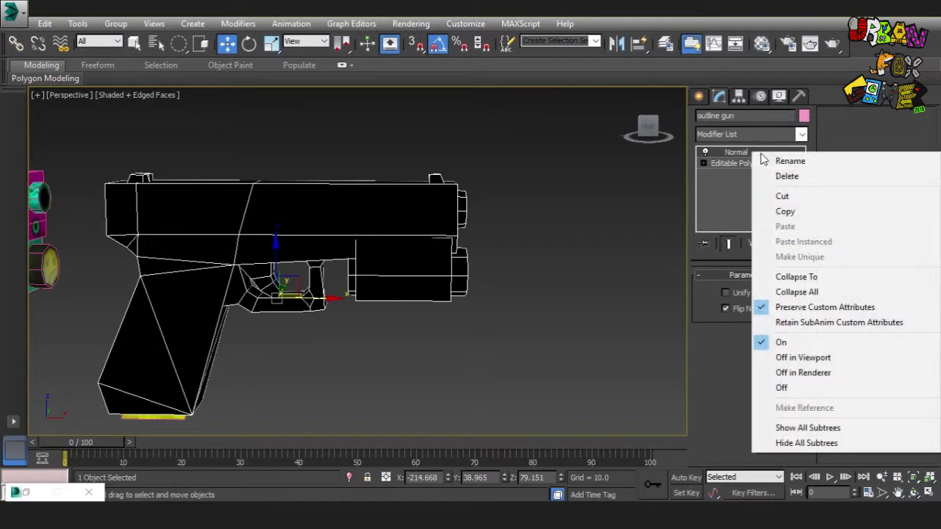
pyautogui.click(798, 277)
pyautogui.click(533, 314)
pyautogui.click(473, 141)
# - Render the outlined pistol from the side and from a rear three-quarter view to check its black outline
pyautogui.moveTo(403, 183); pyautogui.dragTo(457, 186, button='middle')
pyautogui.moveTo(383, 242); pyautogui.dragTo(361, 260, button='middle')
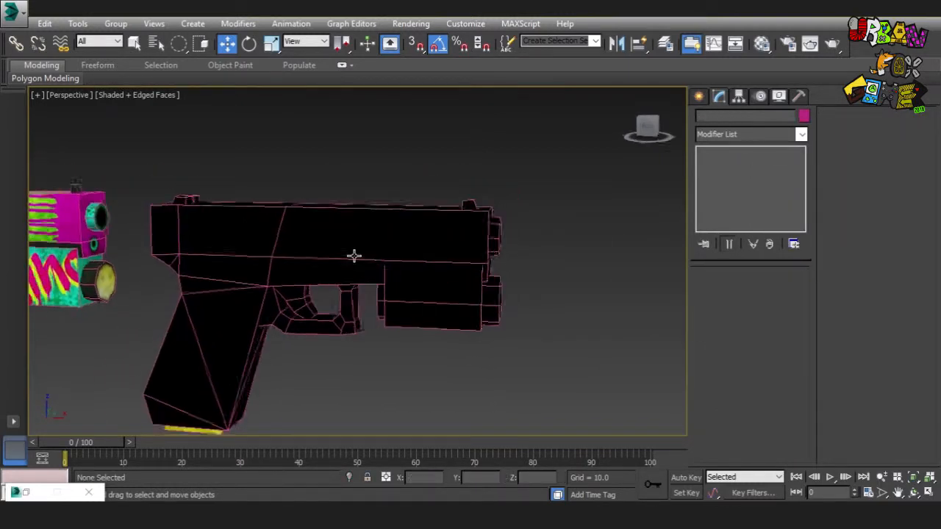
pyautogui.scroll(3, 352, 249)
pyautogui.hotkey('shift', 'q')
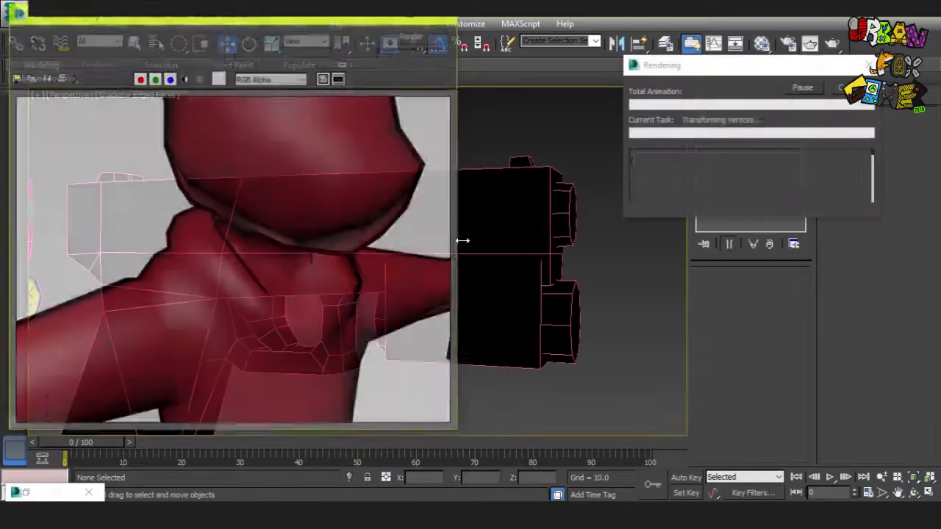
pyautogui.keyDown('alt'); pyautogui.moveTo(542, 302); pyautogui.dragTo(618, 275, button='middle'); pyautogui.keyUp('alt')
pyautogui.hotkey('shift', 'q')
pyautogui.hotkey('shift', 'q')
# - Render the pistol from its opposite rear side, examine the outline around the slide's round emblem up close, and dismiss the render
pyautogui.keyDown('alt'); pyautogui.moveTo(545, 273); pyautogui.dragTo(542, 220, button='middle'); pyautogui.keyUp('alt')
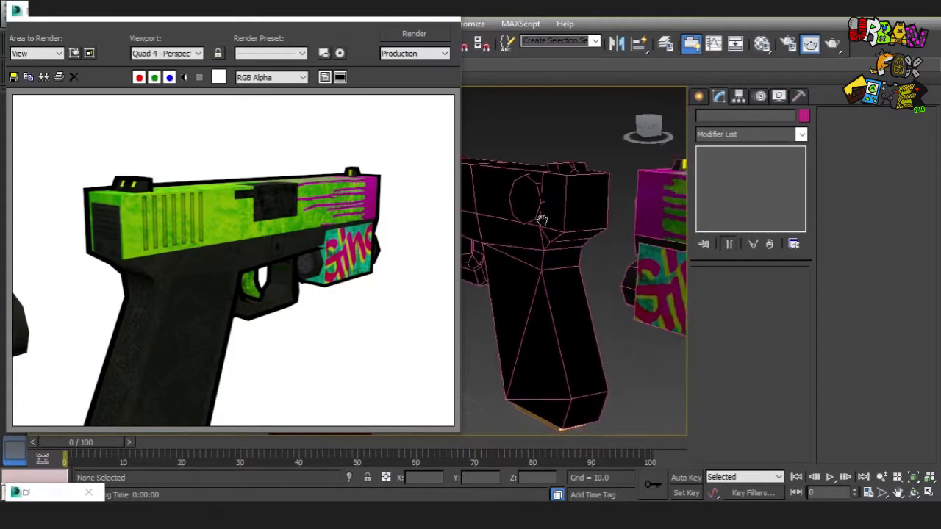
pyautogui.hotkey('shift', 'q')
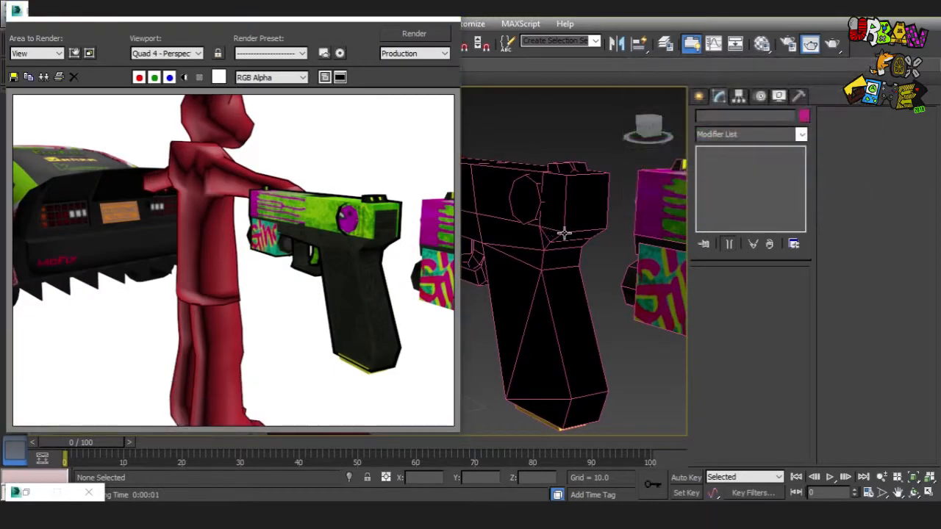
pyautogui.scroll(2, 565, 234)
pyautogui.keyDown('alt'); pyautogui.moveTo(572, 240); pyautogui.dragTo(576, 243, button='middle'); pyautogui.keyUp('alt')
pyautogui.hotkey('shift', 'q')
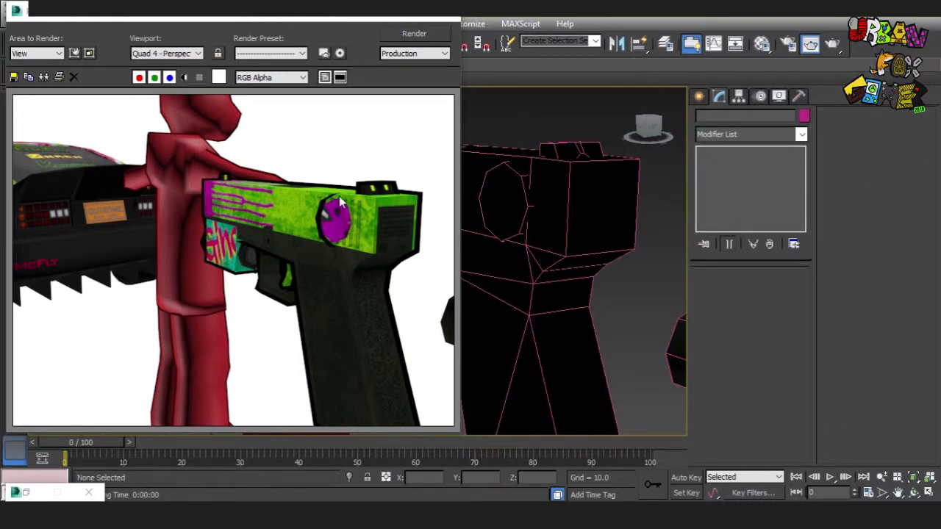
pyautogui.scroll(2, 339, 215)
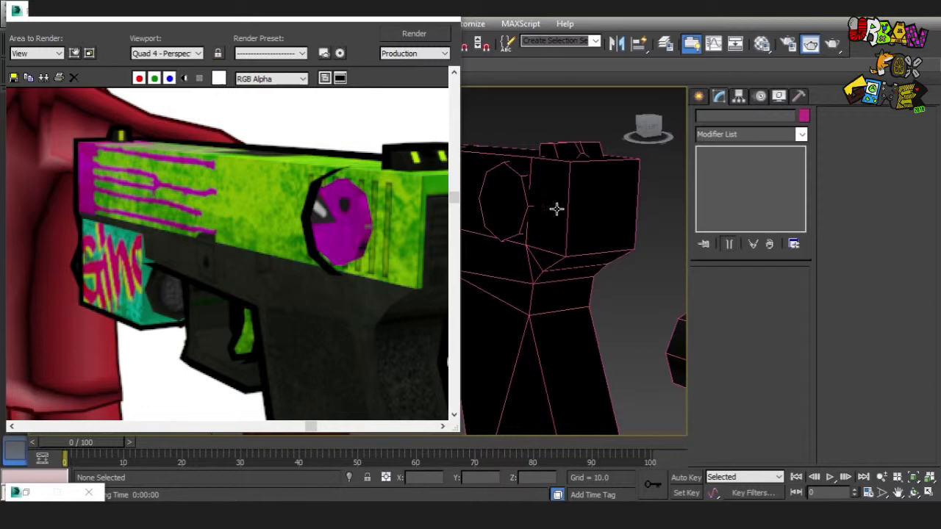
pyautogui.moveTo(556, 210); pyautogui.dragTo(571, 213, button='middle')
pyautogui.scroll(-2, 571, 214)
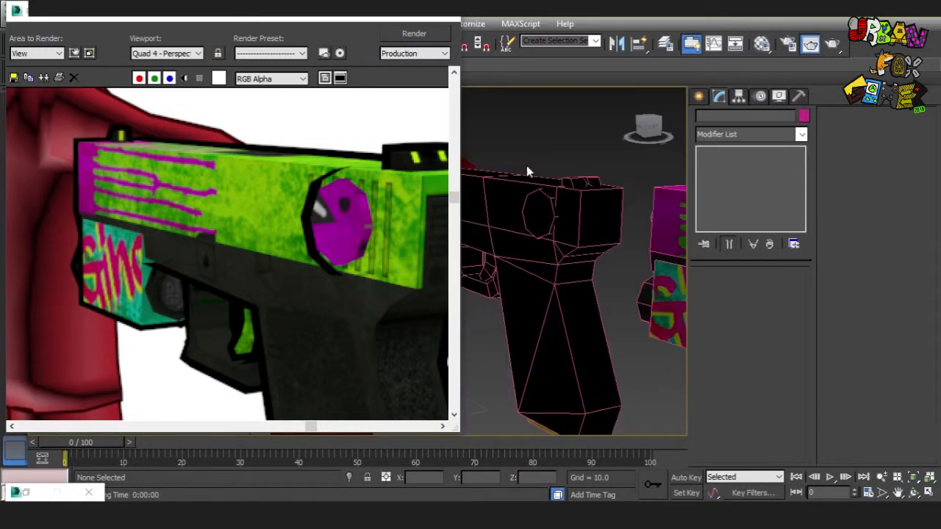
pyautogui.click(445, 25)
# - Clone the car as a copy named "outline car"
pyautogui.keyDown('alt'); pyautogui.moveTo(532, 162); pyautogui.dragTo(575, 226, button='middle'); pyautogui.keyUp('alt')
pyautogui.moveTo(553, 295); pyautogui.dragTo(346, 286, button='middle')
pyautogui.scroll(-5, 519, 284)
pyautogui.moveTo(492, 312); pyautogui.dragTo(297, 267, button='middle')
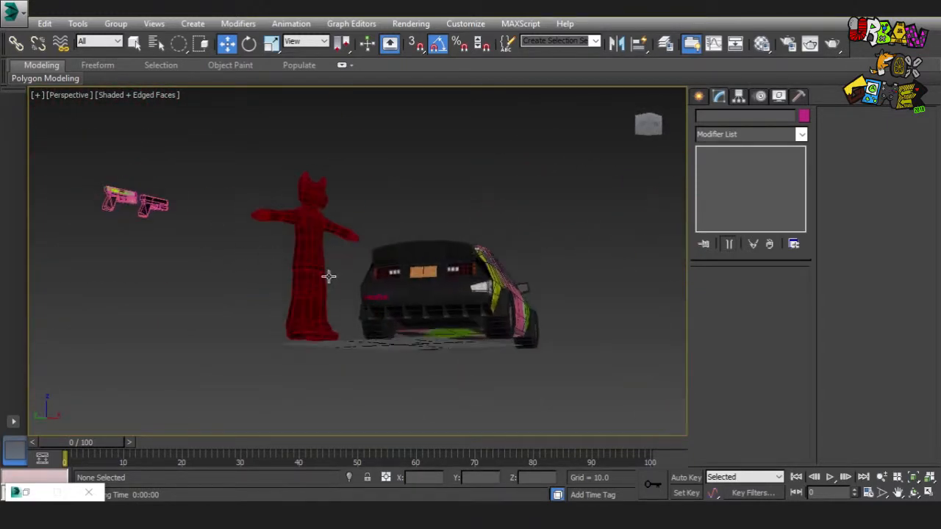
pyautogui.click(429, 286)
pyautogui.keyDown('alt'); pyautogui.moveTo(537, 298); pyautogui.dragTo(399, 332, button='middle'); pyautogui.keyUp('alt')
pyautogui.scroll(3, 399, 331)
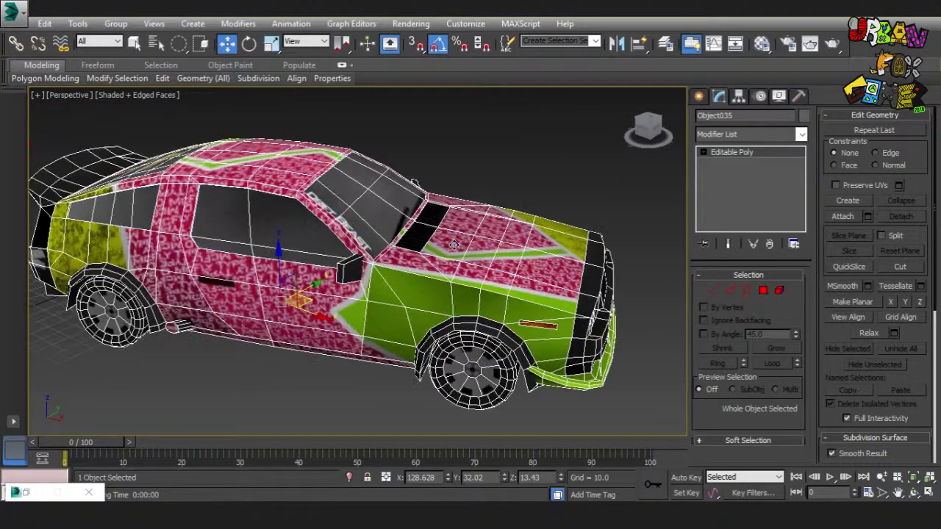
pyautogui.keyDown('alt'); pyautogui.click(425, 226); pyautogui.keyUp('alt')
pyautogui.click(424, 226)
pyautogui.keyDown('alt'); pyautogui.moveTo(425, 226); pyautogui.dragTo(443, 241, button='middle'); pyautogui.keyUp('alt')
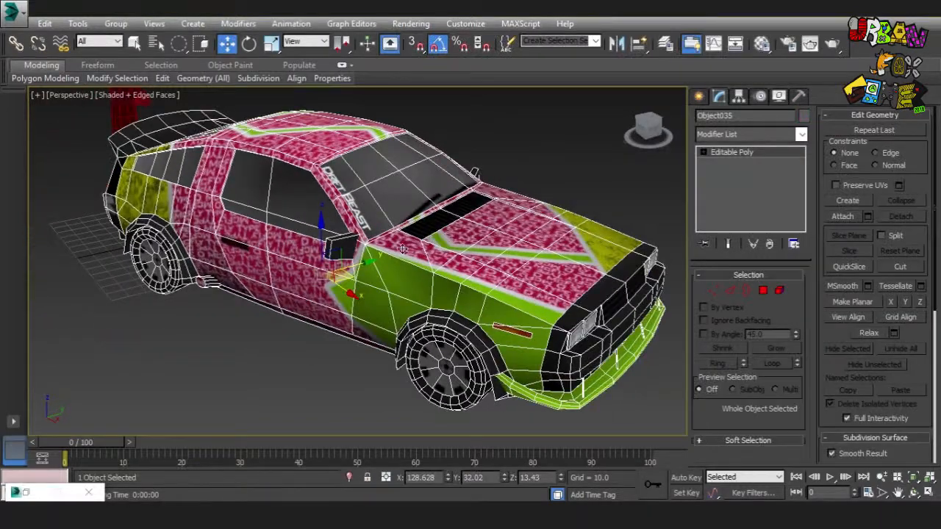
pyautogui.rightClick(398, 247)
pyautogui.click(418, 316)
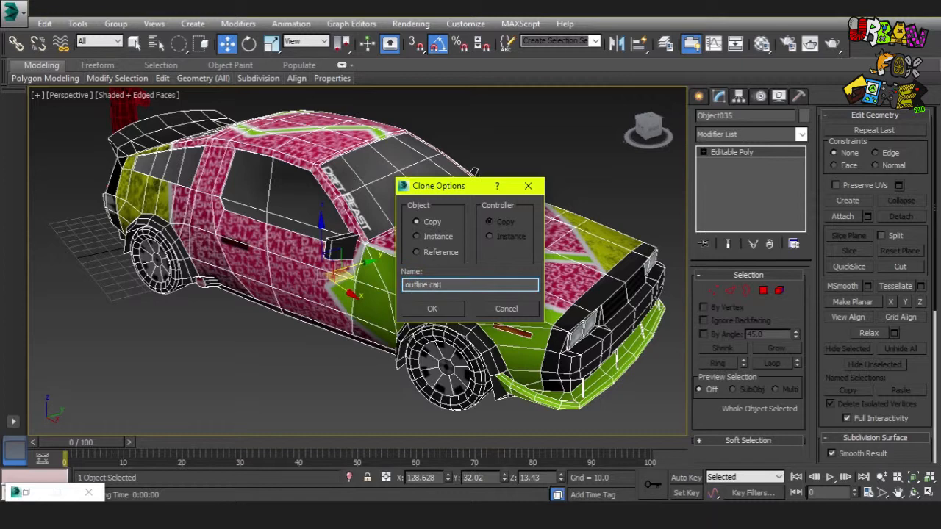
pyautogui.press('Return')
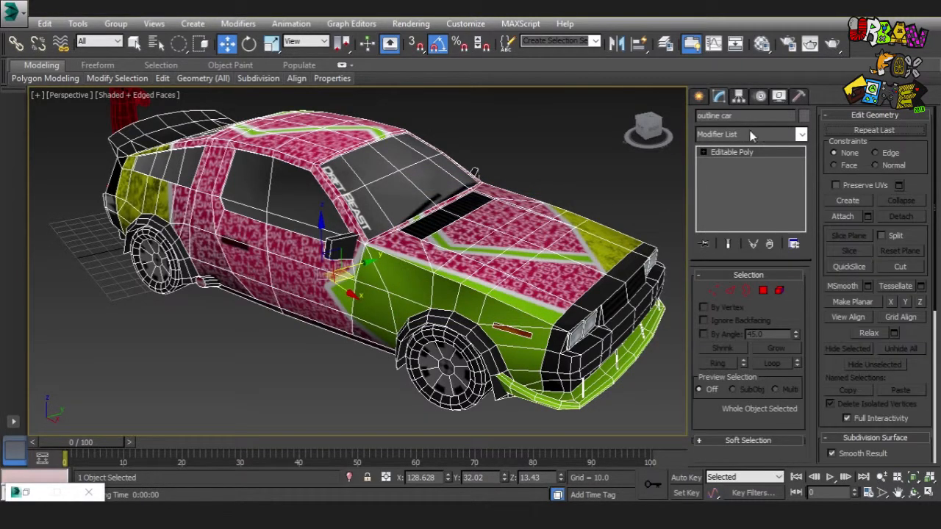
# - Add a Push modifier to the outline car
pyautogui.click(750, 134)
pyautogui.press('p')
pyautogui.press('p')
pyautogui.press('p')
pyautogui.press('p')
pyautogui.press('p')
pyautogui.press('p')
pyautogui.press('p')
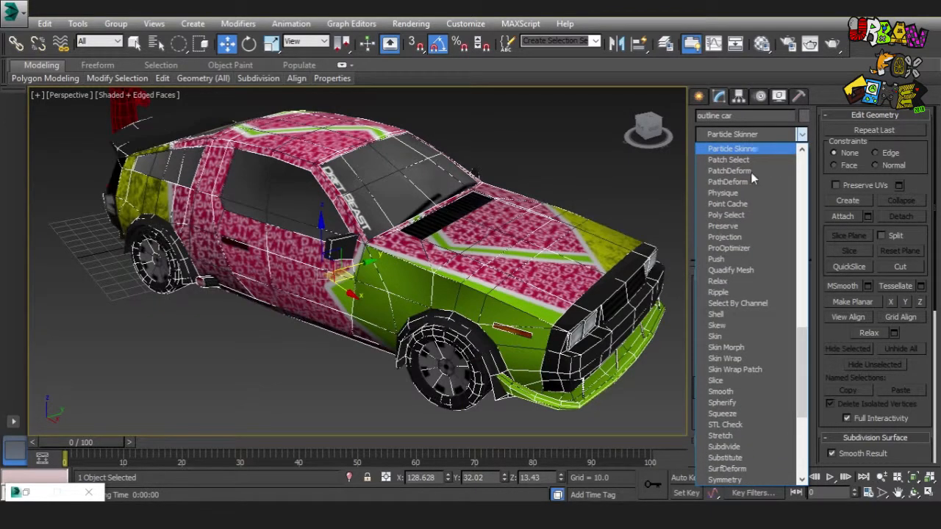
pyautogui.click(716, 258)
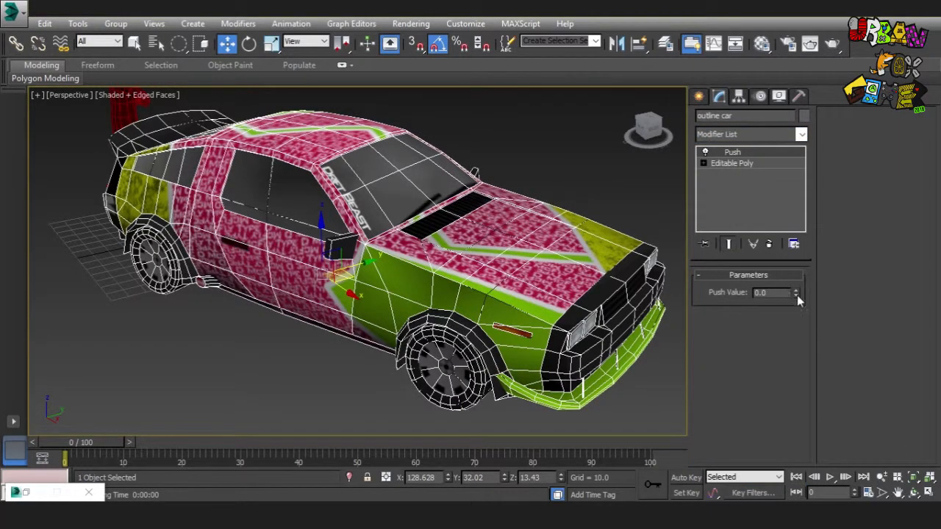
# - Set the outline car's push value to 0.84 and check the offset around the front wheel and fender
pyautogui.press('F3')
pyautogui.moveTo(797, 295); pyautogui.dragTo(796, 247)
pyautogui.press('F3')
pyautogui.press('F3')
pyautogui.press('F3')
pyautogui.keyDown('alt'); pyautogui.moveTo(607, 270); pyautogui.dragTo(461, 299, button='middle'); pyautogui.keyUp('alt')
pyautogui.scroll(3, 460, 298)
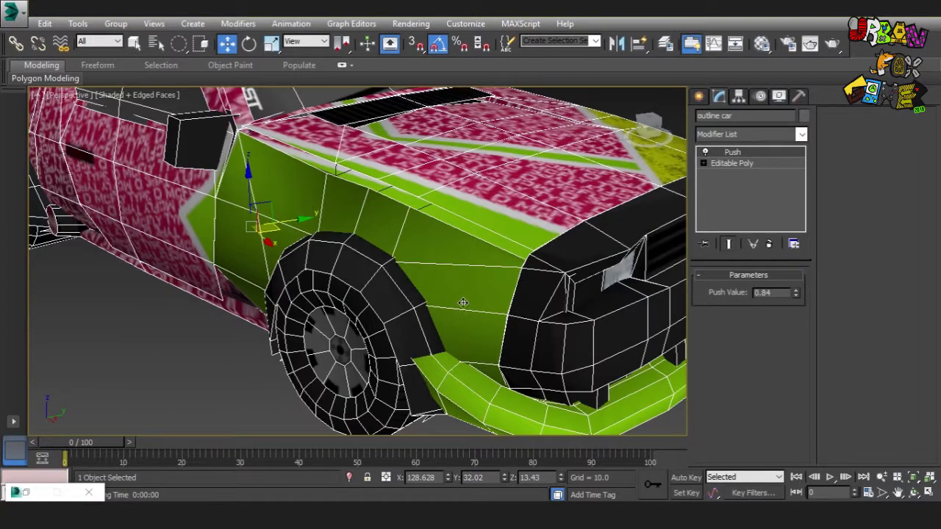
# - Convert the pushed outline car to an Editable Poly
pyautogui.scroll(-3, 460, 299)
pyautogui.rightClick(472, 308)
pyautogui.moveTo(515, 429)
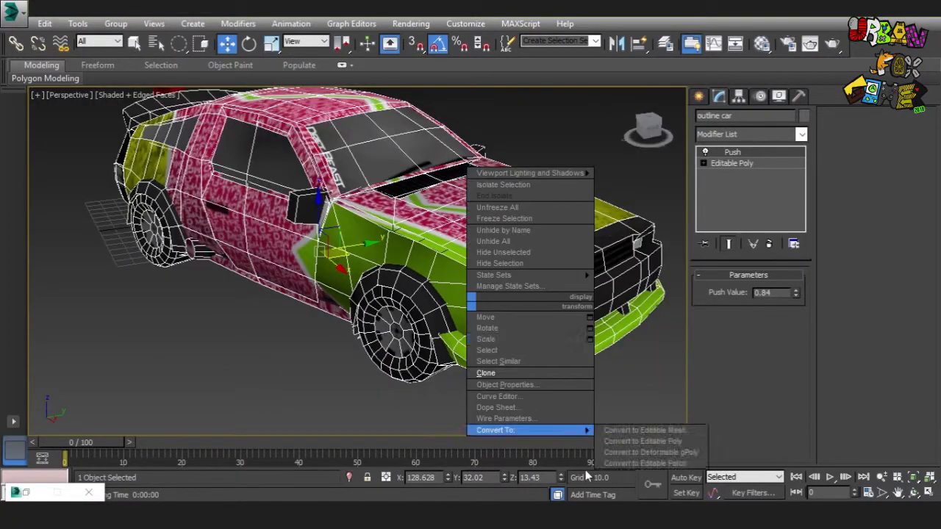
pyautogui.click(639, 441)
# - Assign the solid black 04 - Default material to the outline car, close the Material Editor and clear the selection
pyautogui.keyDown('alt'); pyautogui.moveTo(514, 382); pyautogui.dragTo(375, 341, button='middle'); pyautogui.keyUp('alt')
pyautogui.press('m')
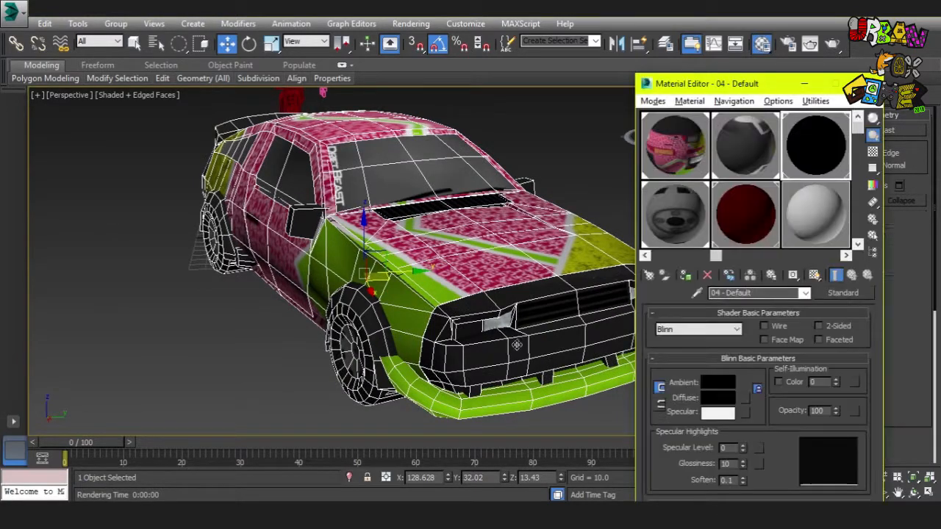
pyautogui.moveTo(485, 408); pyautogui.dragTo(470, 409)
pyautogui.keyDown('alt'); pyautogui.moveTo(412, 316); pyautogui.dragTo(470, 266, button='middle'); pyautogui.keyUp('alt')
pyautogui.press('q')
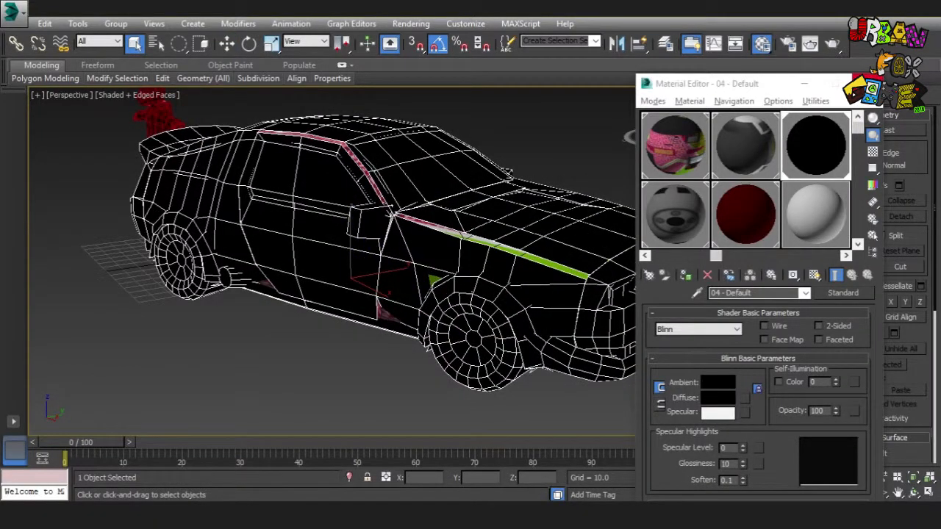
pyautogui.press('m')
pyautogui.click(483, 378)
pyautogui.keyDown('alt'); pyautogui.moveTo(483, 377); pyautogui.dragTo(529, 369, button='middle'); pyautogui.keyUp('alt')
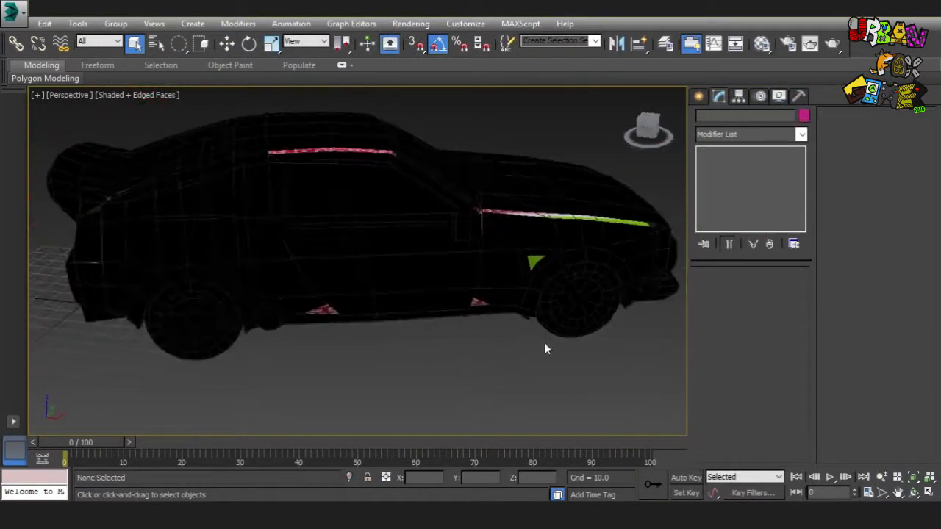
# - Add a Normal modifier with Flip Normals enabled to the outline car
pyautogui.click(579, 314)
pyautogui.click(779, 134)
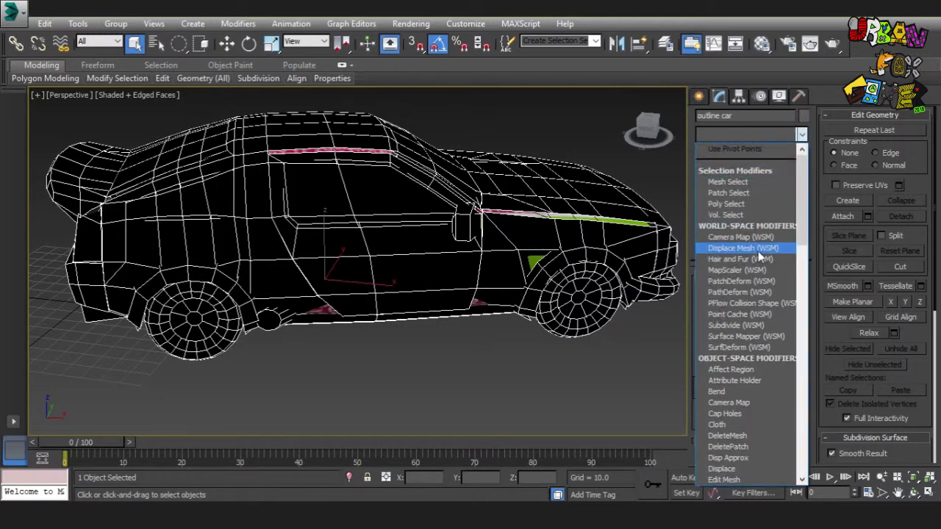
pyautogui.press('n')
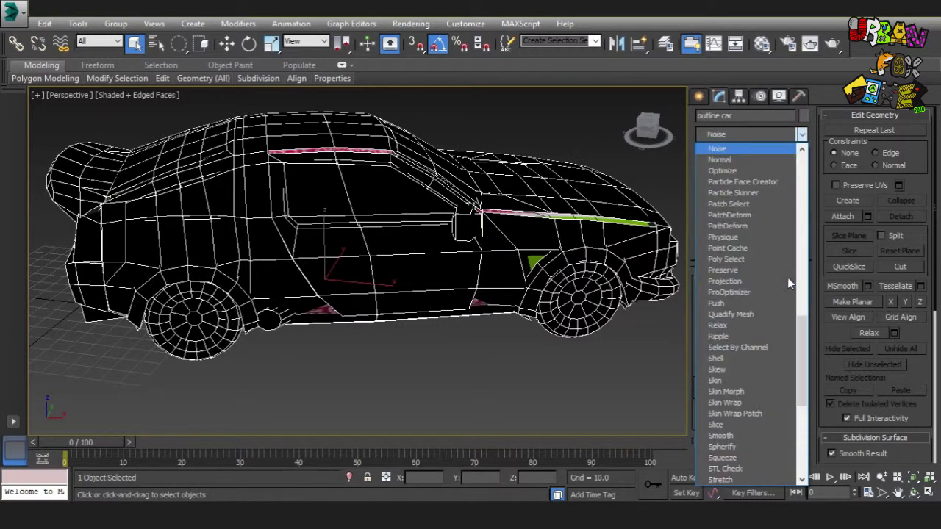
pyautogui.click(758, 168)
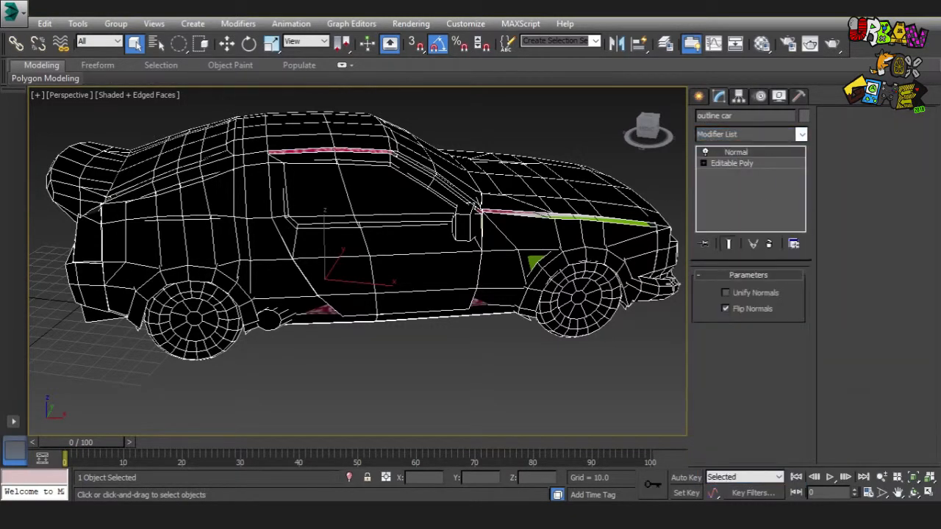
pyautogui.moveTo(558, 284); pyautogui.dragTo(527, 279, button='middle')
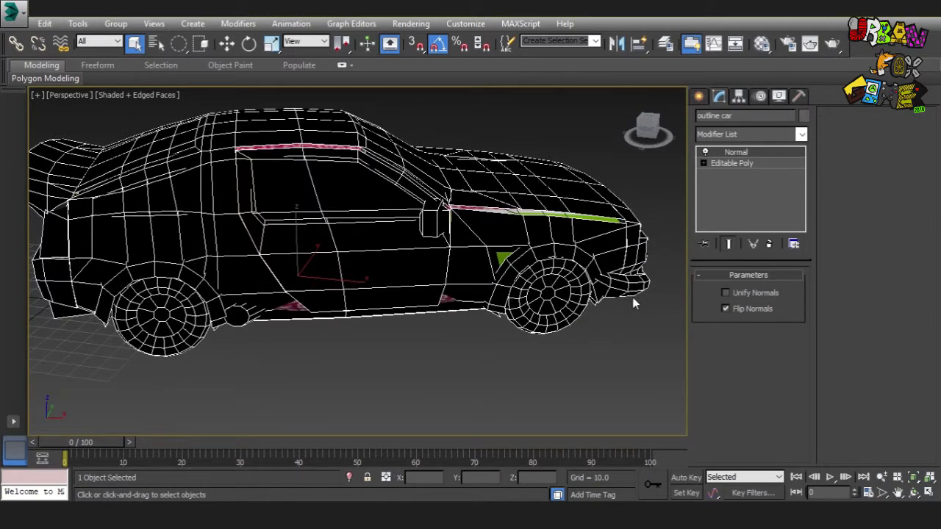
pyautogui.moveTo(633, 298); pyautogui.dragTo(621, 296, button='middle')
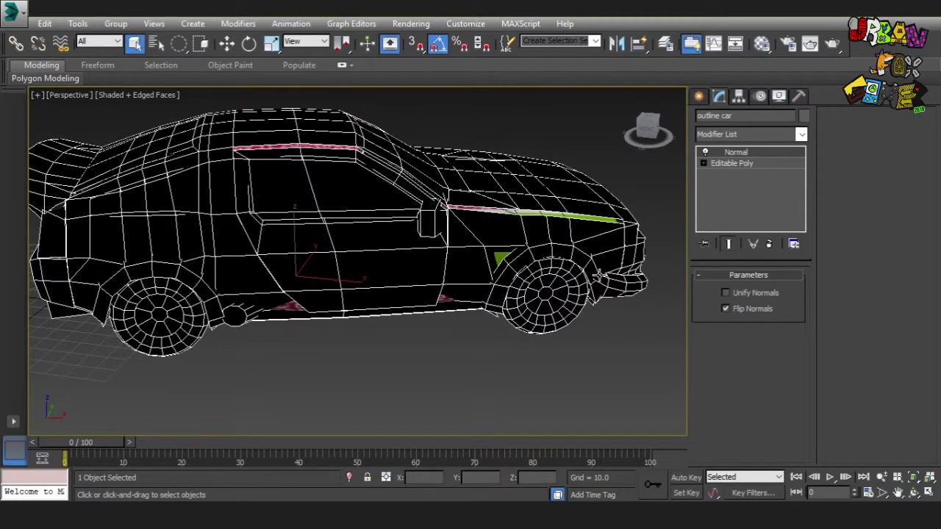
# - Convert the outline car with its flipped normals to an Editable Poly
pyautogui.rightClick(722, 271)
pyautogui.moveTo(661, 400)
pyautogui.click(767, 410)
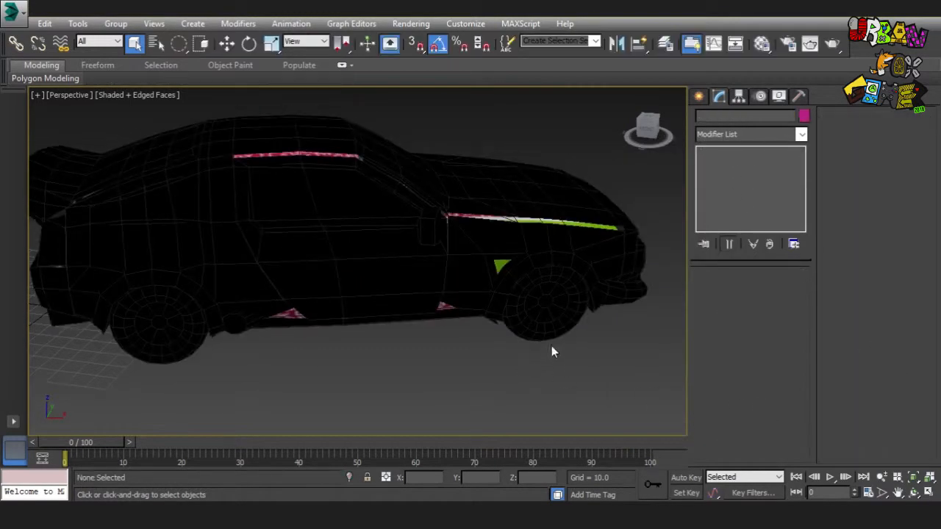
# - Render the outlined car from several angles to check its black outline
pyautogui.keyDown('alt'); pyautogui.moveTo(554, 350); pyautogui.dragTo(605, 321, button='middle'); pyautogui.keyUp('alt')
pyautogui.hotkey('shift', 'q')
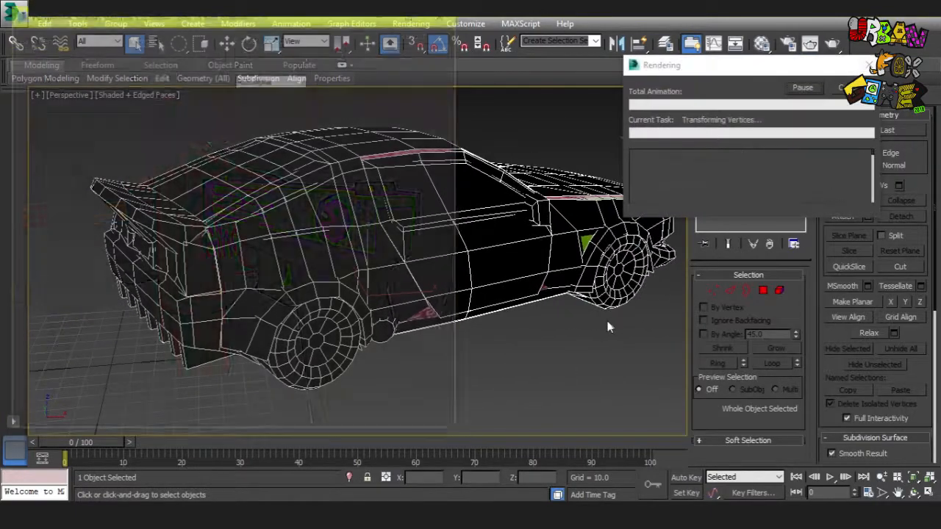
pyautogui.keyDown('alt'); pyautogui.moveTo(587, 310); pyautogui.dragTo(555, 312, button='middle'); pyautogui.keyUp('alt')
pyautogui.hotkey('shift', 'q')
pyautogui.scroll(-5, 552, 314)
pyautogui.hotkey('shift', 'q')
pyautogui.scroll(3, 535, 316)
pyautogui.hotkey('shift', 'q')
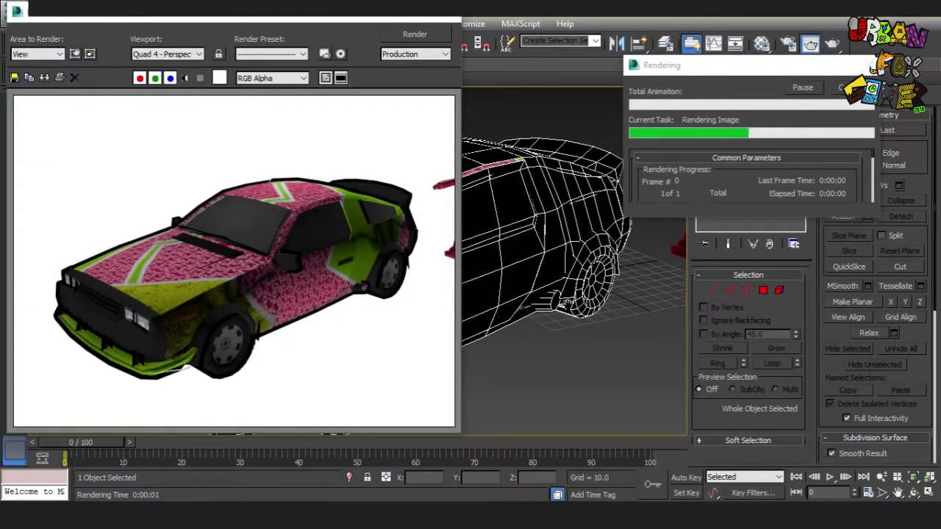
# - Render a close-up of the front bumper and a wider view of the car with the character, and close the render window
pyautogui.scroll(4, 536, 314)
pyautogui.scroll(-4, 536, 321)
pyautogui.keyDown('alt'); pyautogui.moveTo(535, 320); pyautogui.dragTo(581, 317, button='middle'); pyautogui.keyUp('alt')
pyautogui.hotkey('shift', 'q')
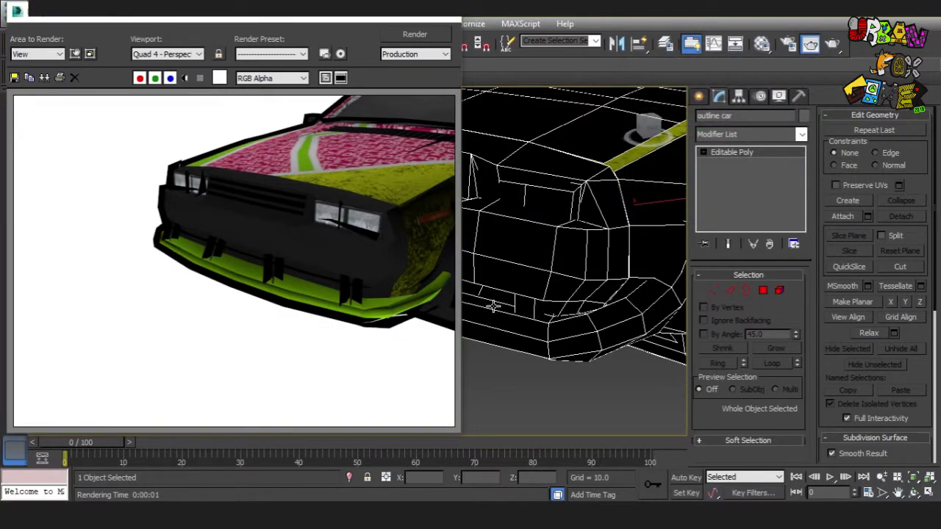
pyautogui.keyDown('alt'); pyautogui.moveTo(559, 290); pyautogui.dragTo(529, 315, button='middle'); pyautogui.keyUp('alt')
pyautogui.scroll(-3, 609, 309)
pyautogui.hotkey('shift', 'q')
pyautogui.hotkey('shift', 'q')
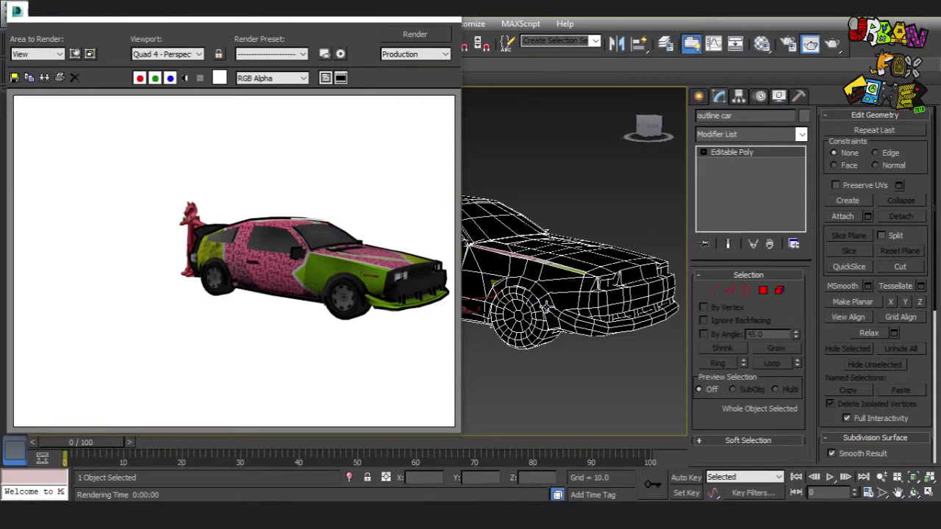
pyautogui.scroll(4, 579, 231)
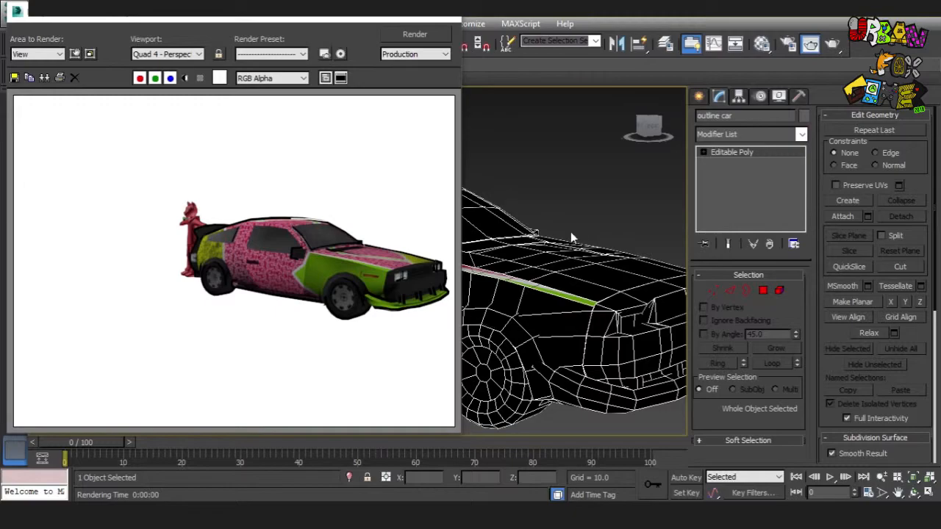
pyautogui.click(445, 20)
# - Examine the outline car's mesh from the side, front and rear, and bring the character into view
pyautogui.keyDown('alt'); pyautogui.moveTo(506, 246); pyautogui.dragTo(507, 284, button='middle'); pyautogui.keyUp('alt')
pyautogui.moveTo(425, 307)
pyautogui.mouseDown(button='middle')
pyautogui.moveTo(495, 301)
pyautogui.moveTo(480, 294)
pyautogui.moveTo(438, 317)
pyautogui.moveTo(454, 311)
pyautogui.moveTo(422, 313)
pyautogui.mouseUp(button='middle')
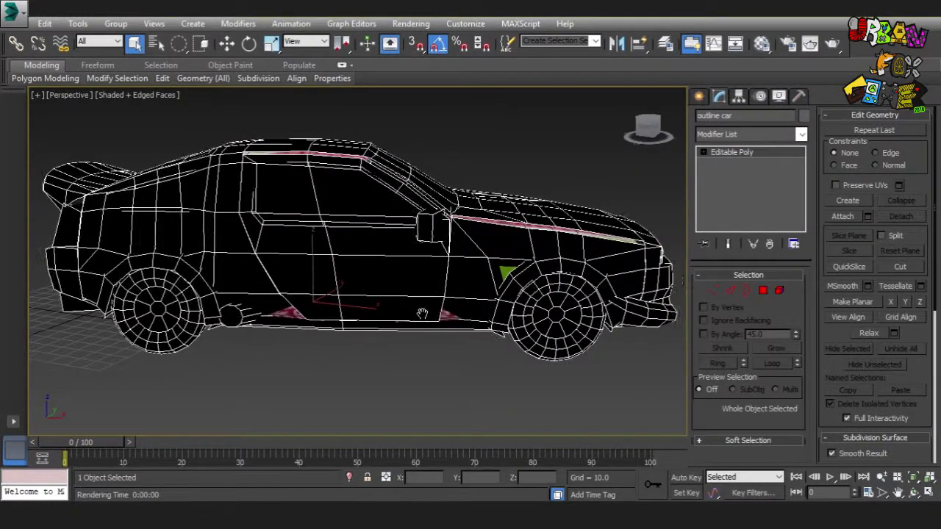
pyautogui.keyDown('alt'); pyautogui.moveTo(417, 314); pyautogui.dragTo(460, 331, button='middle'); pyautogui.keyUp('alt')
pyautogui.keyDown('alt'); pyautogui.moveTo(378, 338); pyautogui.dragTo(290, 352, button='middle'); pyautogui.keyUp('alt')
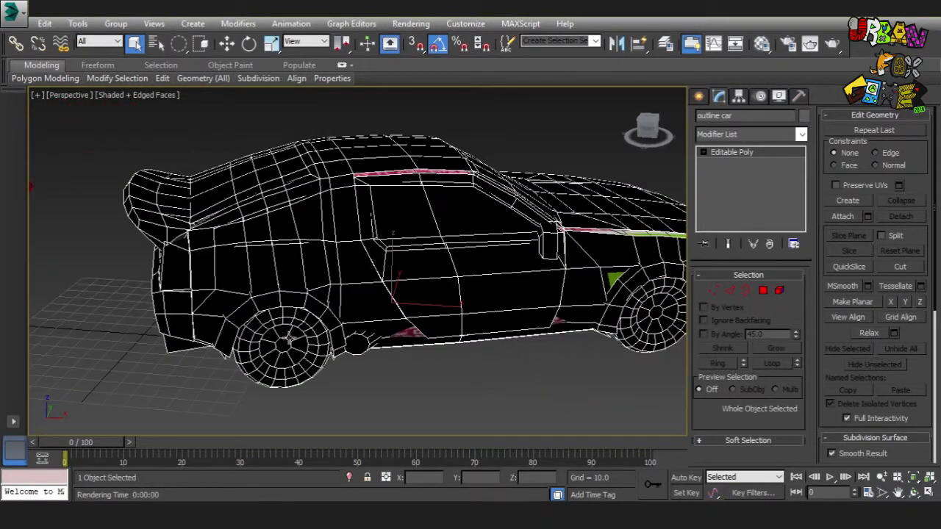
pyautogui.press('w')
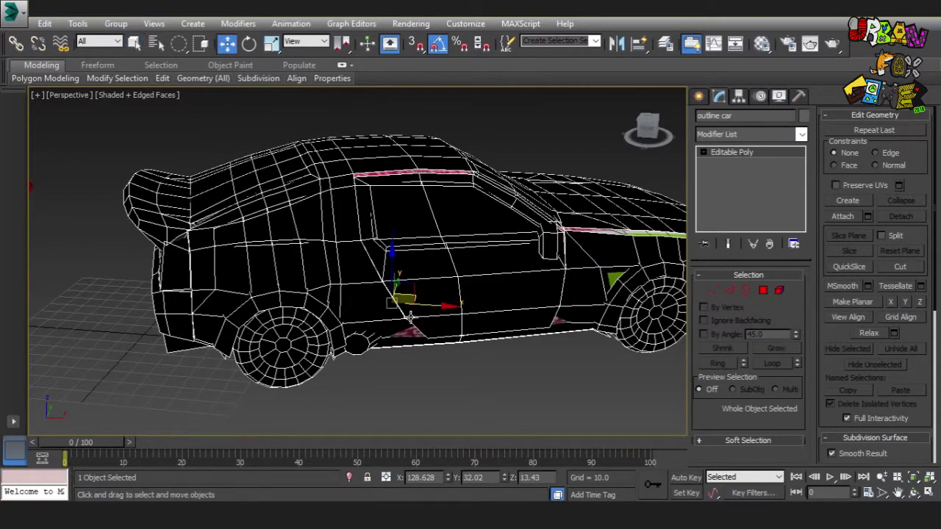
pyautogui.keyDown('alt'); pyautogui.moveTo(410, 316); pyautogui.dragTo(312, 301, button='middle'); pyautogui.keyUp('alt')
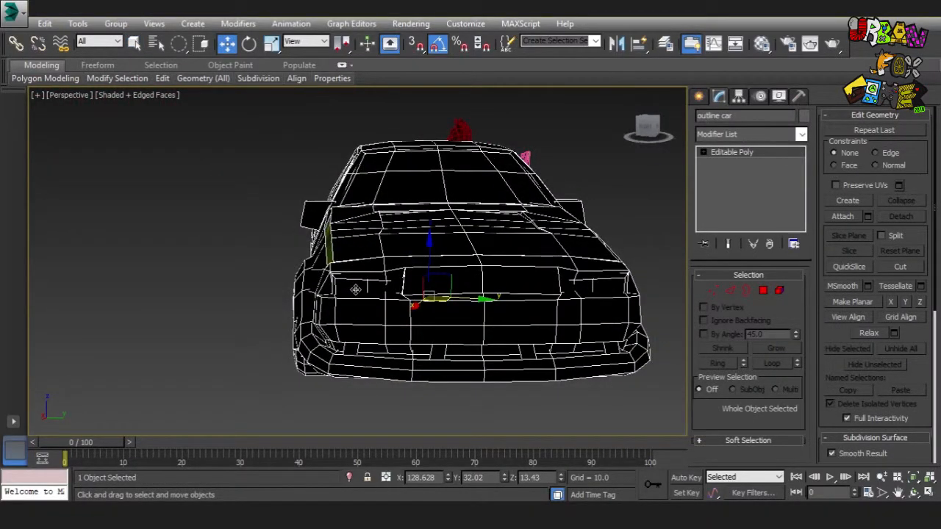
pyautogui.keyDown('alt'); pyautogui.moveTo(300, 284); pyautogui.dragTo(432, 325, button='middle'); pyautogui.keyUp('alt')
pyautogui.scroll(-2, 367, 301)
pyautogui.press('q')
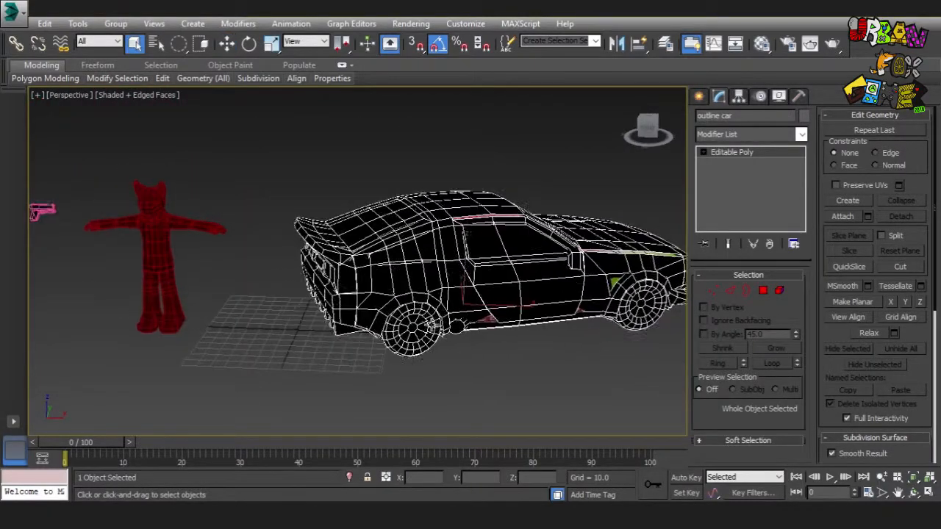
pyautogui.keyDown('alt'); pyautogui.moveTo(527, 257); pyautogui.dragTo(302, 233, button='middle'); pyautogui.keyUp('alt')
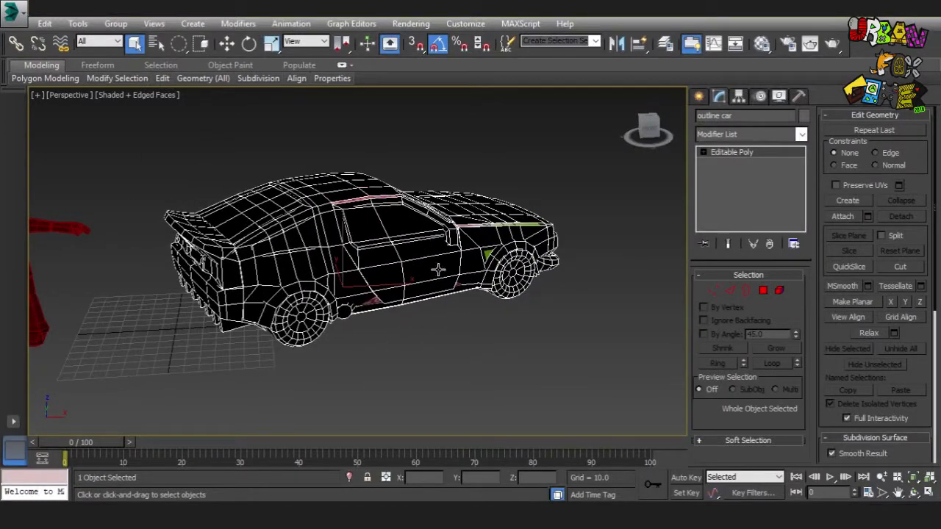
pyautogui.keyDown('alt'); pyautogui.moveTo(447, 270); pyautogui.dragTo(453, 218, button='middle'); pyautogui.keyUp('alt')
pyautogui.scroll(10, 392, 296)
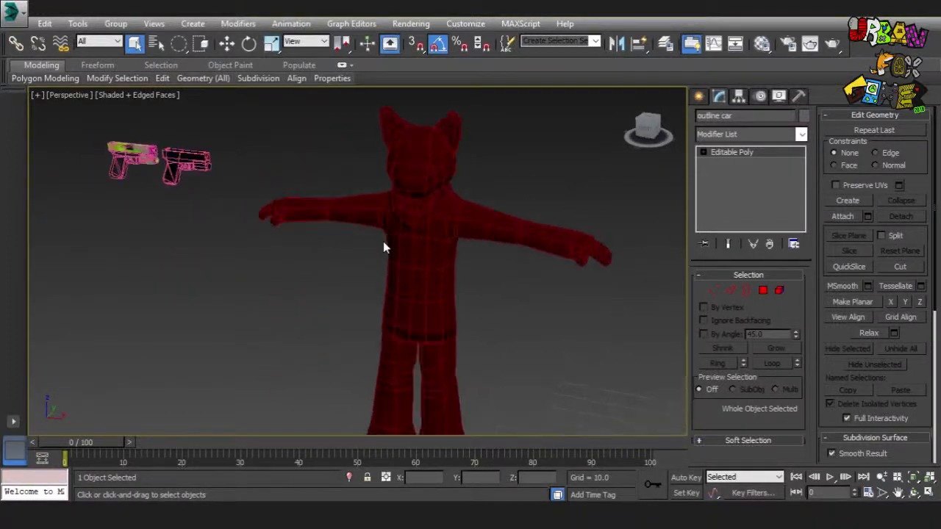
# - Select the outline model of the character and examine its mesh around the head, collar and arm
pyautogui.click(306, 211)
pyautogui.scroll(-2, 308, 204)
pyautogui.keyDown('alt'); pyautogui.moveTo(309, 203); pyautogui.dragTo(350, 249, button='middle'); pyautogui.keyUp('alt')
pyautogui.scroll(5, 304, 280)
pyautogui.keyDown('alt'); pyautogui.moveTo(304, 333); pyautogui.dragTo(479, 187, button='middle'); pyautogui.keyUp('alt')
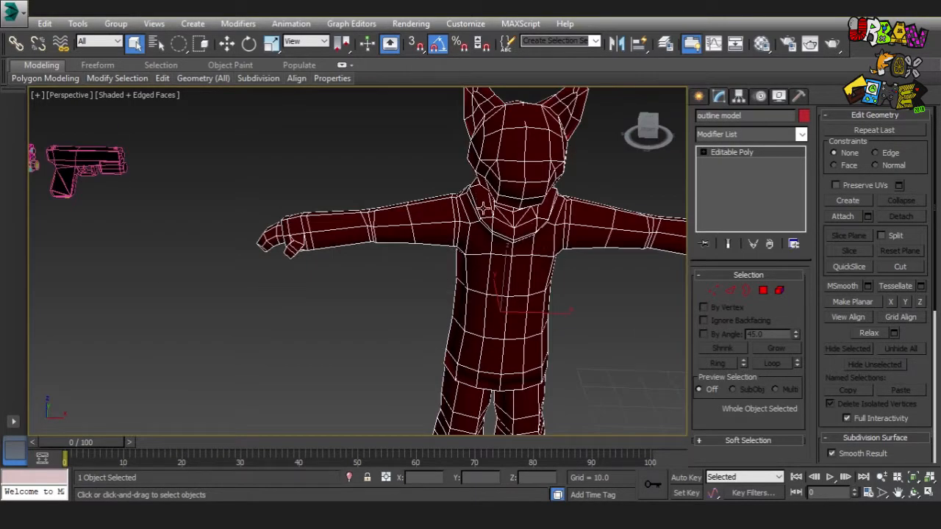
pyautogui.keyDown('alt'); pyautogui.moveTo(478, 267); pyautogui.dragTo(394, 248, button='middle'); pyautogui.keyUp('alt')
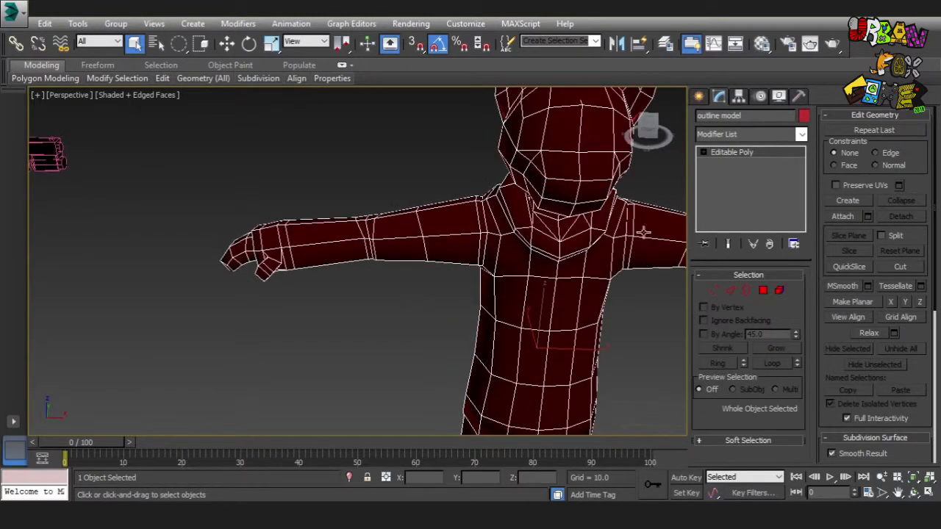
pyautogui.click(305, 336)
pyautogui.click(434, 248)
pyautogui.moveTo(434, 247)
pyautogui.keyDown('alt'); pyautogui.mouseDown(button='middle')
pyautogui.moveTo(357, 277)
pyautogui.moveTo(390, 248)
pyautogui.moveTo(328, 289)
pyautogui.mouseUp(button='middle'); pyautogui.keyUp('alt')
# - Compare the outline model with the original character along the arm in wireframe display
pyautogui.press('F3')
pyautogui.press('F3')
pyautogui.click(326, 291)
pyautogui.click(348, 256)
pyautogui.scroll(2, 300, 230)
pyautogui.press('F3')
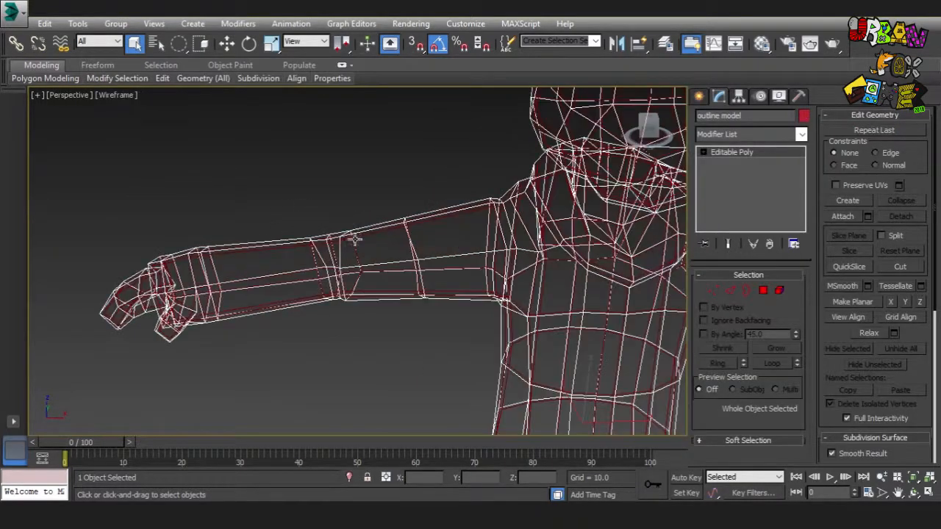
pyautogui.press('F3')
# - Try to move the outline model sideways off the character, undo the move and clear the selection
pyautogui.scroll(-6, 326, 243)
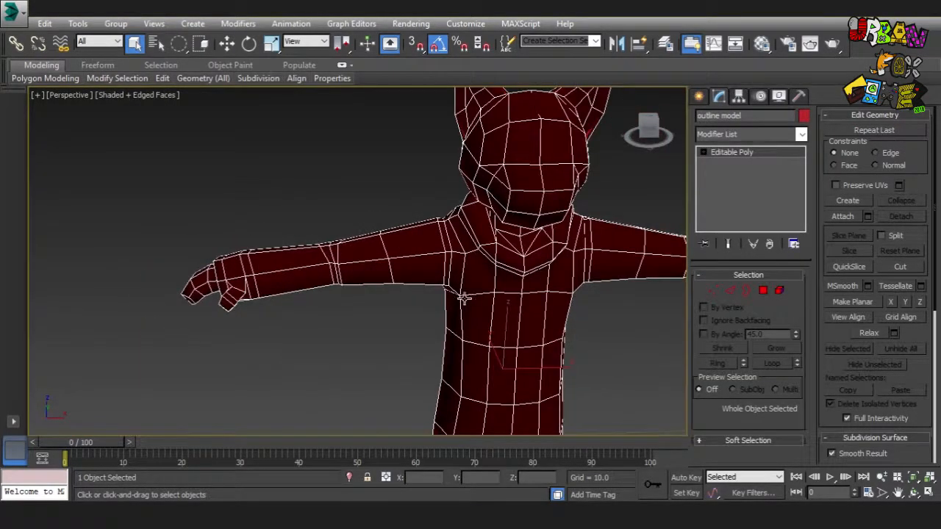
pyautogui.scroll(1, 408, 242)
pyautogui.scroll(-2, 434, 210)
pyautogui.press('w')
pyautogui.moveTo(457, 258); pyautogui.dragTo(553, 257)
pyautogui.hotkey('ctrl', 'z')
pyautogui.click(553, 274)
# - Select the character and its outline together in wireframe display, return to shaded display and clear the selection
pyautogui.press('F3')
pyautogui.moveTo(534, 135); pyautogui.dragTo(299, 234)
pyautogui.click(453, 237)
pyautogui.moveTo(470, 252); pyautogui.dragTo(351, 206)
pyautogui.press('F3')
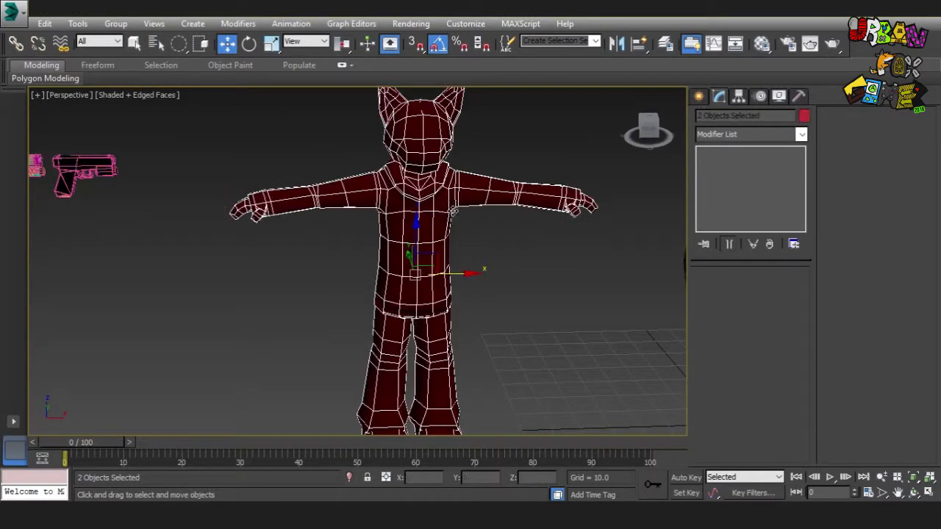
pyautogui.moveTo(471, 243); pyautogui.dragTo(507, 240, button='middle')
pyautogui.click(506, 241)
pyautogui.moveTo(357, 222); pyautogui.dragTo(371, 233, button='middle')
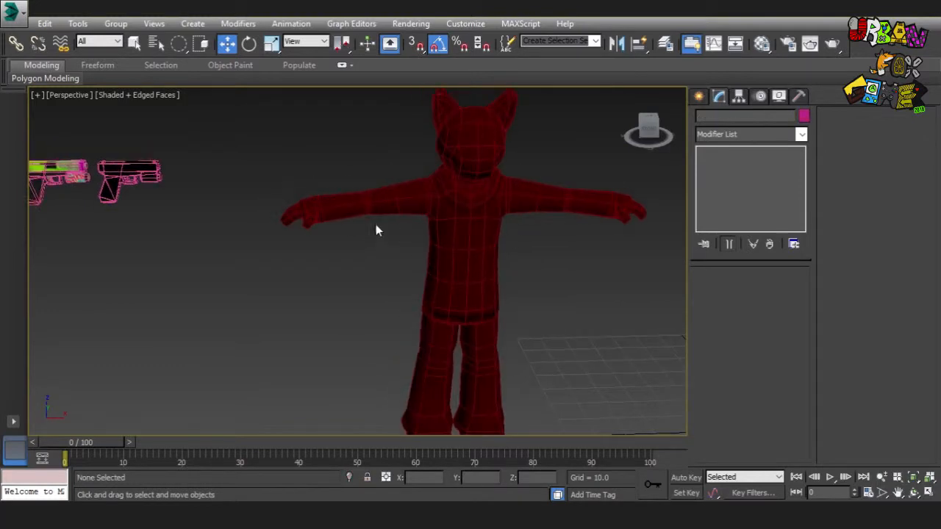
pyautogui.scroll(3, 376, 226)
pyautogui.scroll(-2, 442, 223)
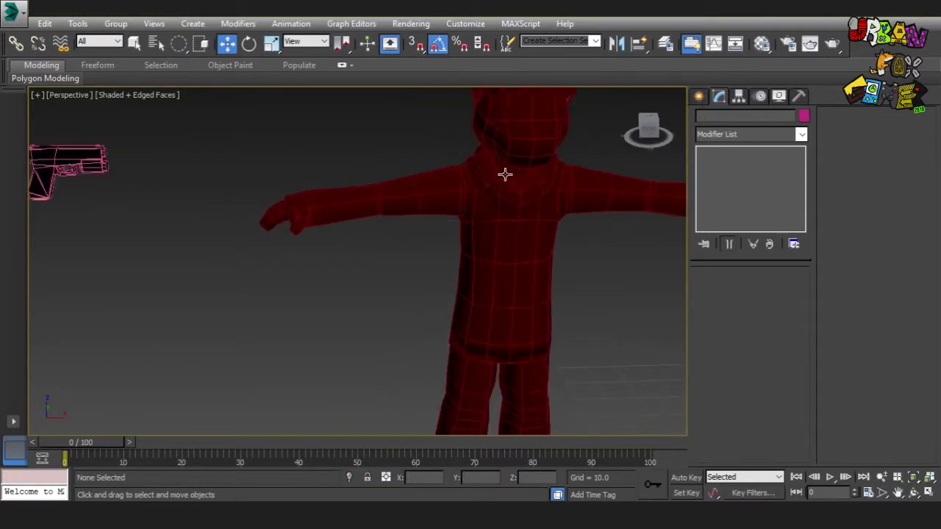
pyautogui.scroll(-2, 494, 235)
pyautogui.keyDown('alt'); pyautogui.moveTo(504, 258); pyautogui.dragTo(374, 238, button='middle'); pyautogui.keyUp('alt')
pyautogui.scroll(-2, 378, 231)
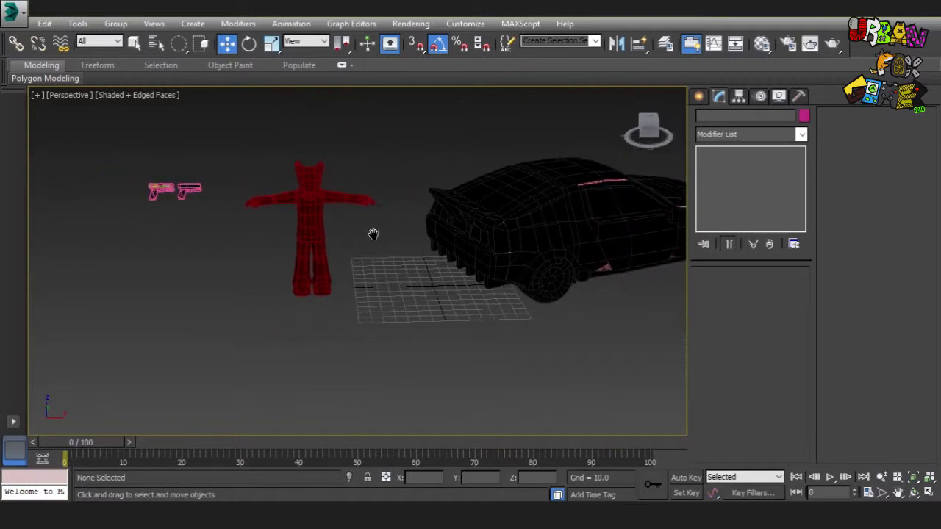
pyautogui.scroll(-2, 274, 247)
pyautogui.scroll(2, 274, 245)
pyautogui.keyDown('alt'); pyautogui.moveTo(273, 245); pyautogui.dragTo(320, 263, button='middle'); pyautogui.keyUp('alt')
pyautogui.scroll(2, 266, 237)
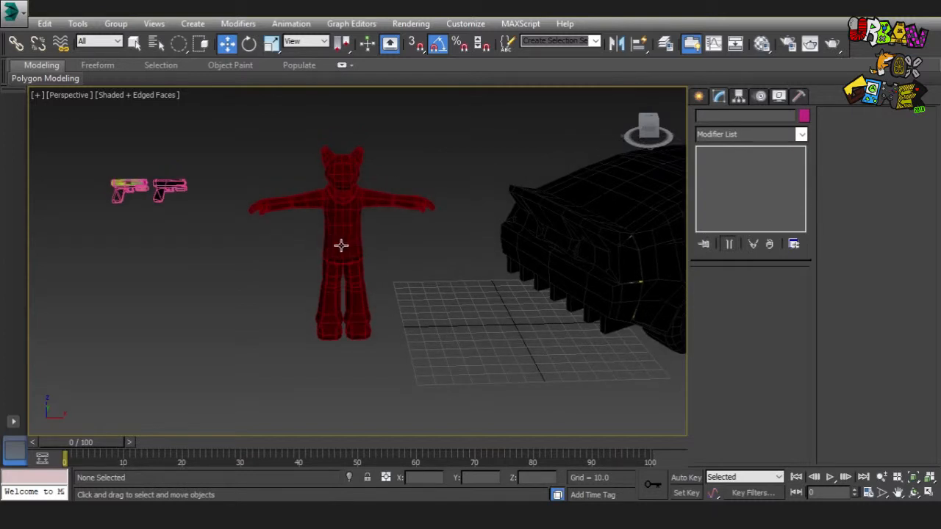
pyautogui.moveTo(336, 244); pyautogui.dragTo(349, 250, button='middle')
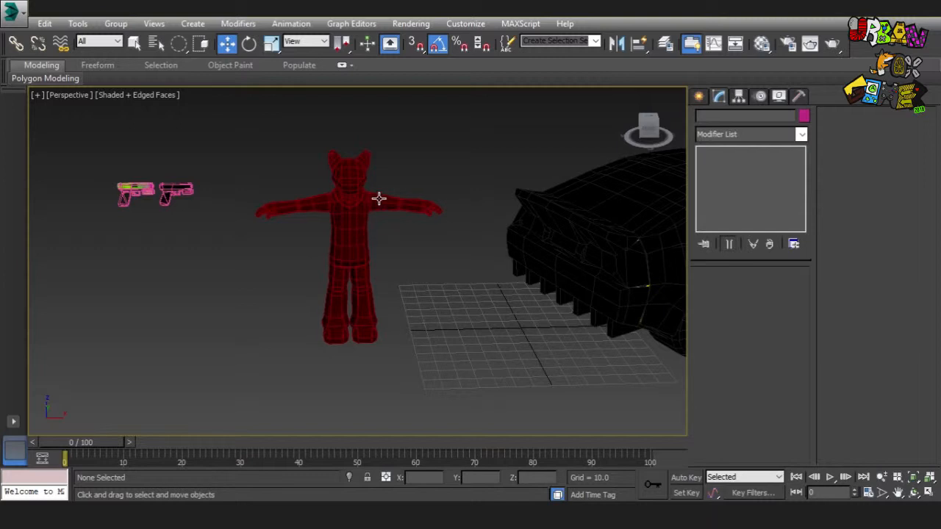
pyautogui.scroll(2, 376, 200)
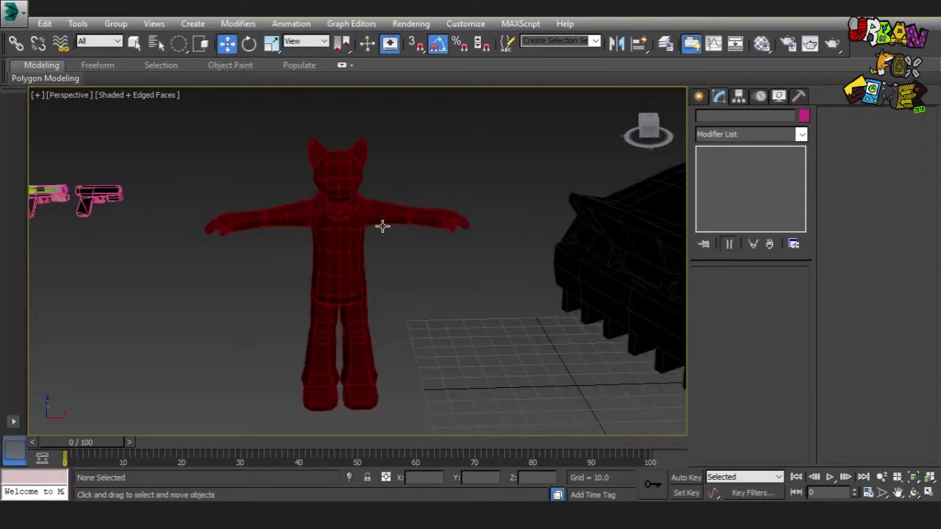
pyautogui.moveTo(382, 226); pyautogui.dragTo(402, 214, button='middle')
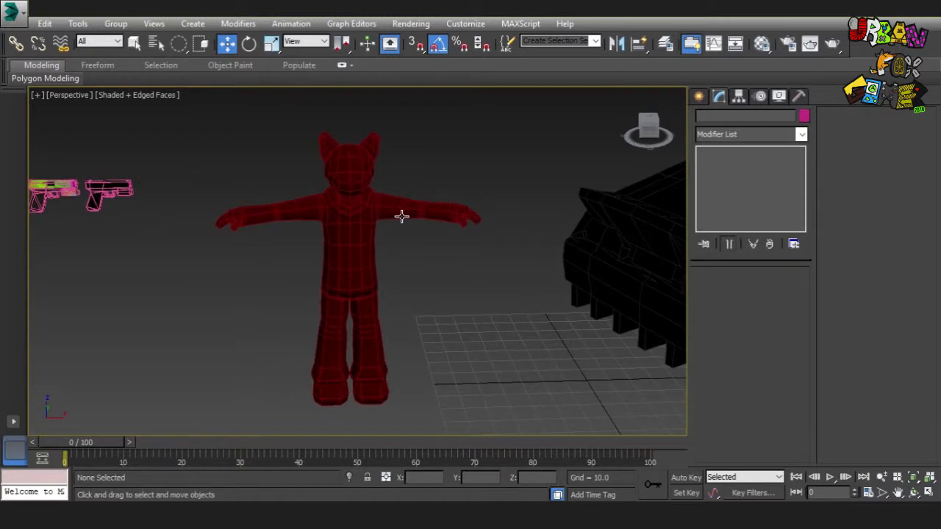
pyautogui.moveTo(401, 216); pyautogui.dragTo(401, 208, button='middle')
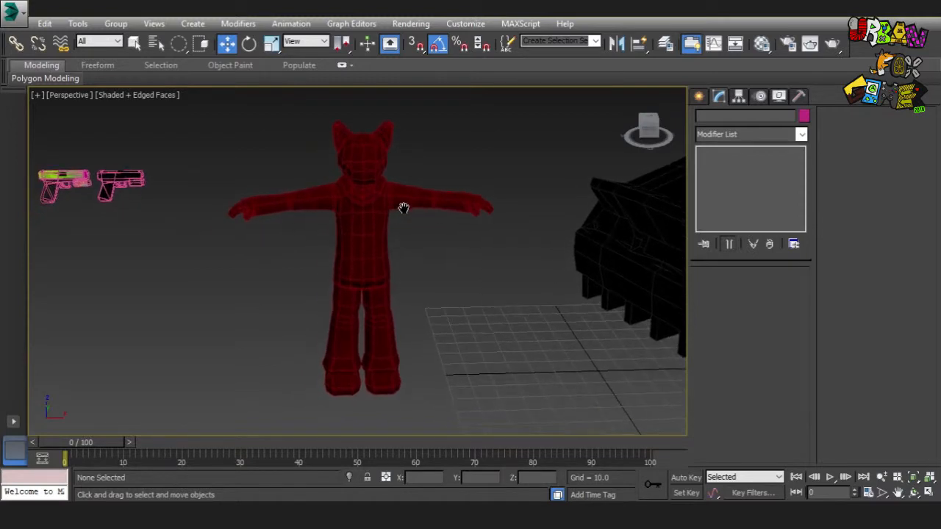